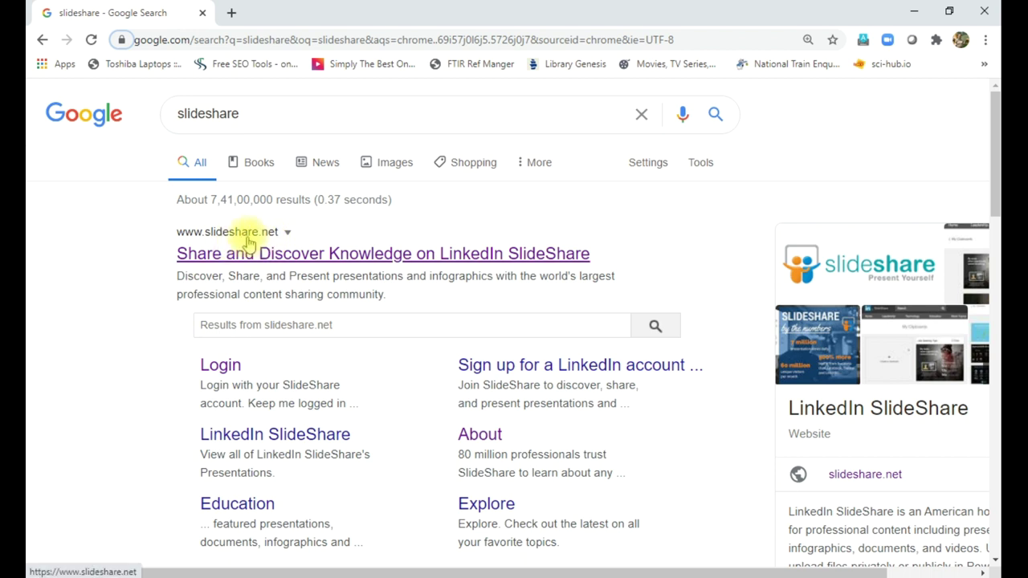
- Go to slideshare.net from the search results and reach its login page
{"action": "left_click", "coordinate": [307, 257]}
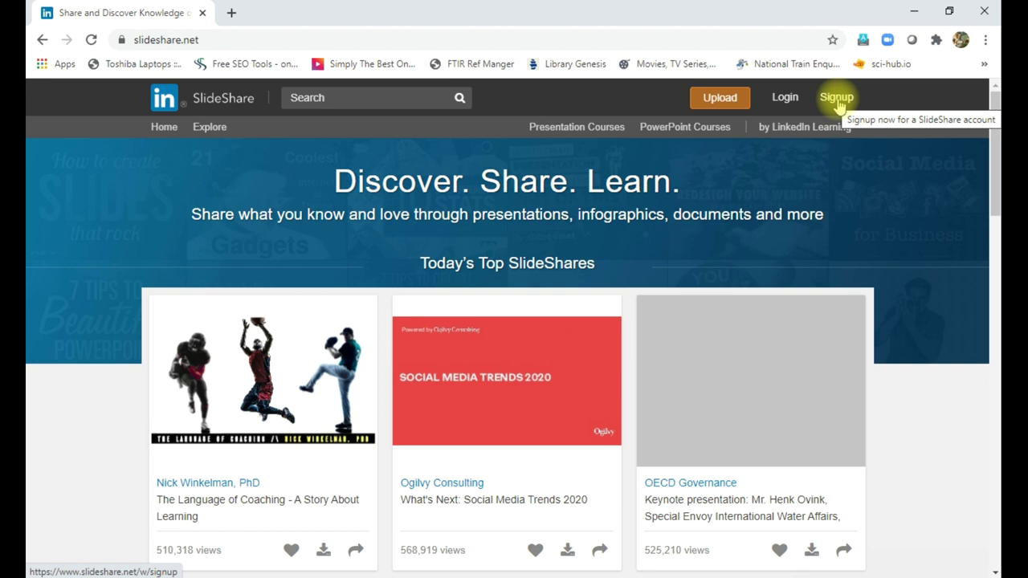
{"action": "left_click", "coordinate": [786, 100]}
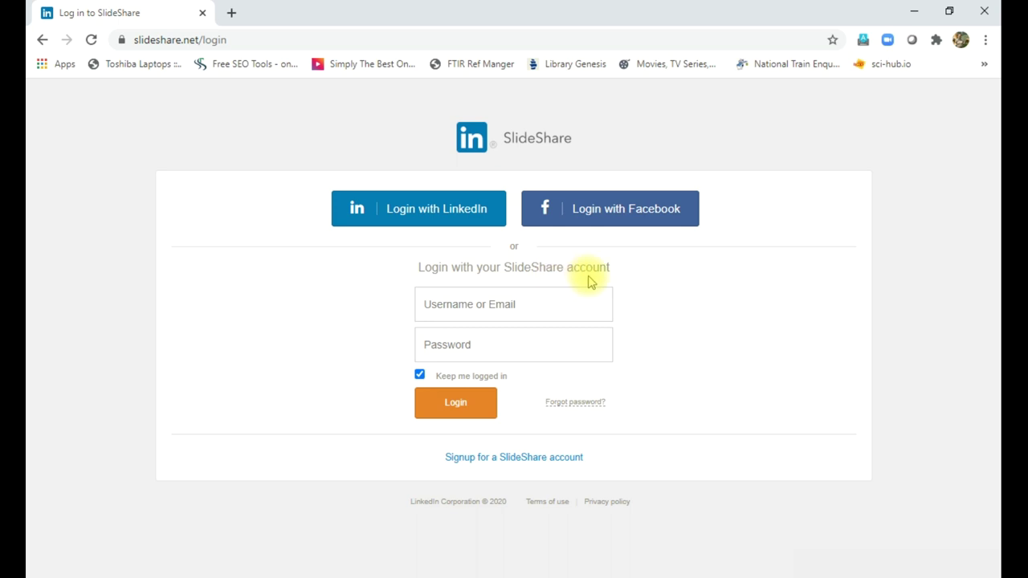
- Sign in to SlideShare with the account e-mail and password
{"action": "left_click", "coordinate": [473, 309]}
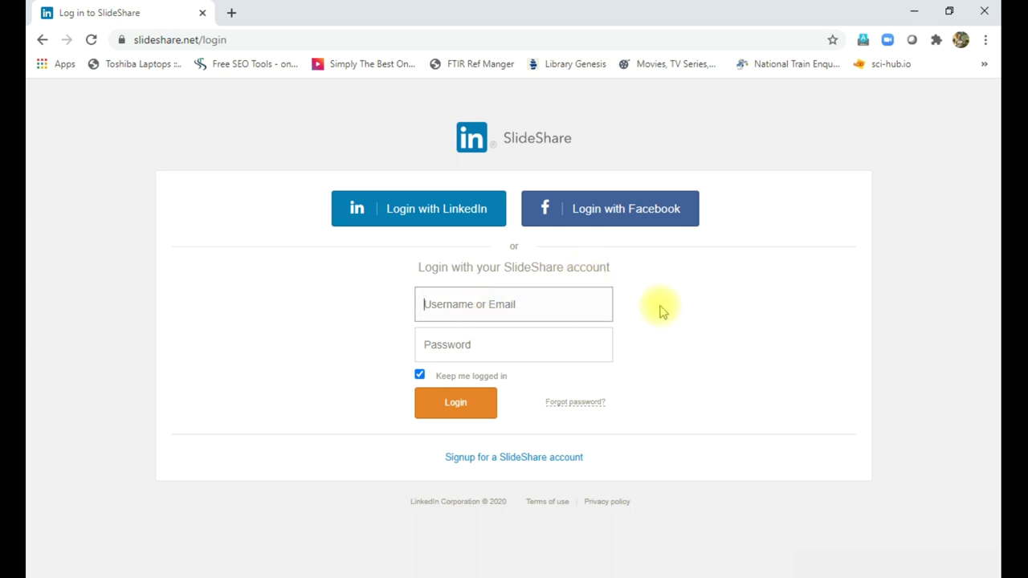
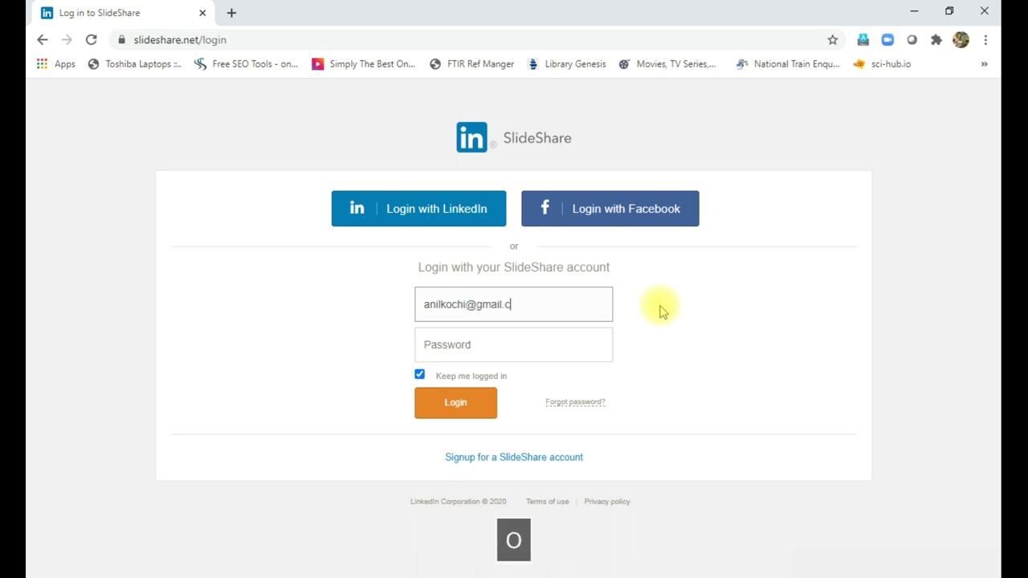
{"action": "key", "text": "Tab"}
{"action": "type", "text": "••••"}
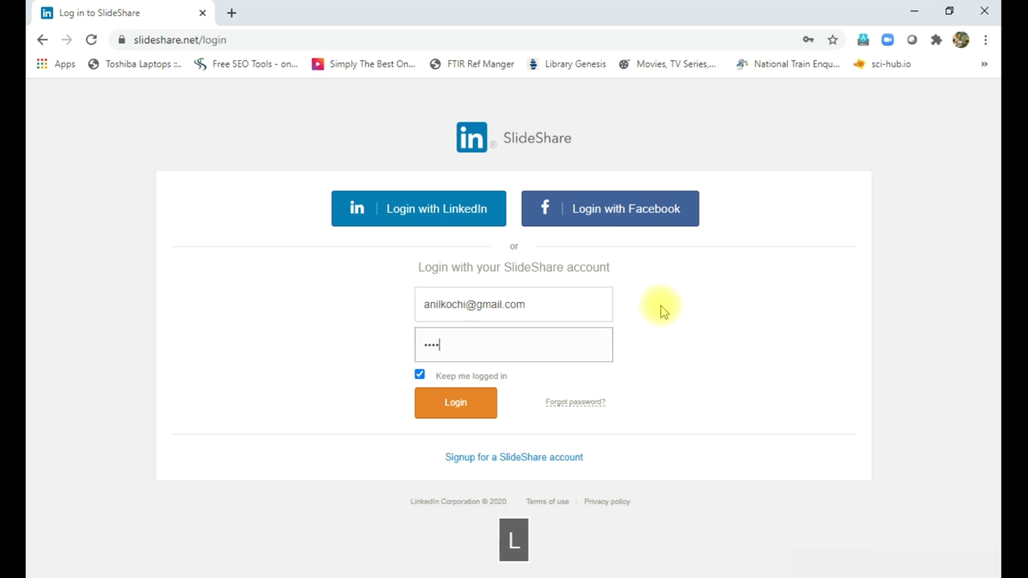
{"action": "type", "text": "1234"}
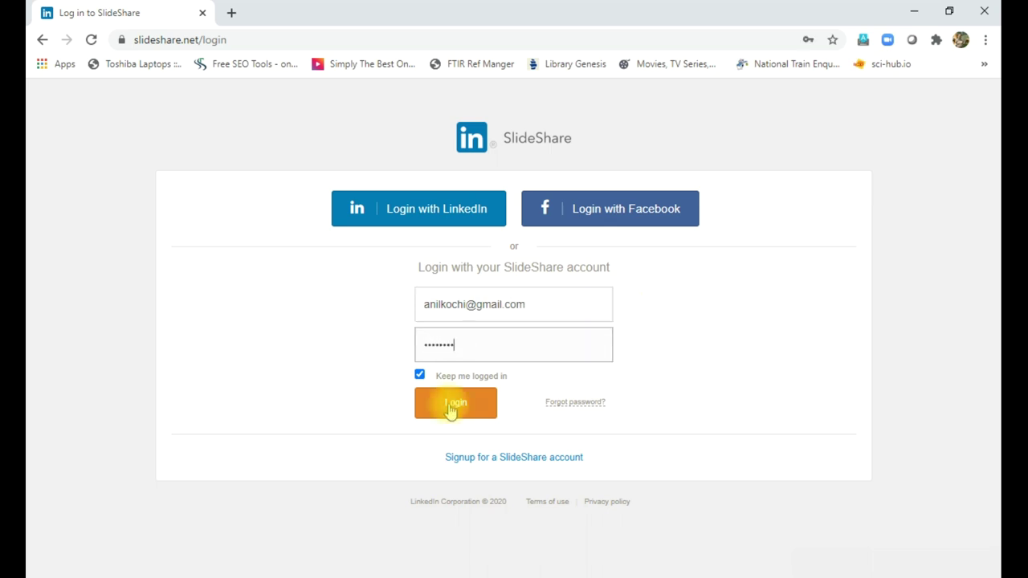
{"action": "left_click", "coordinate": [449, 407]}
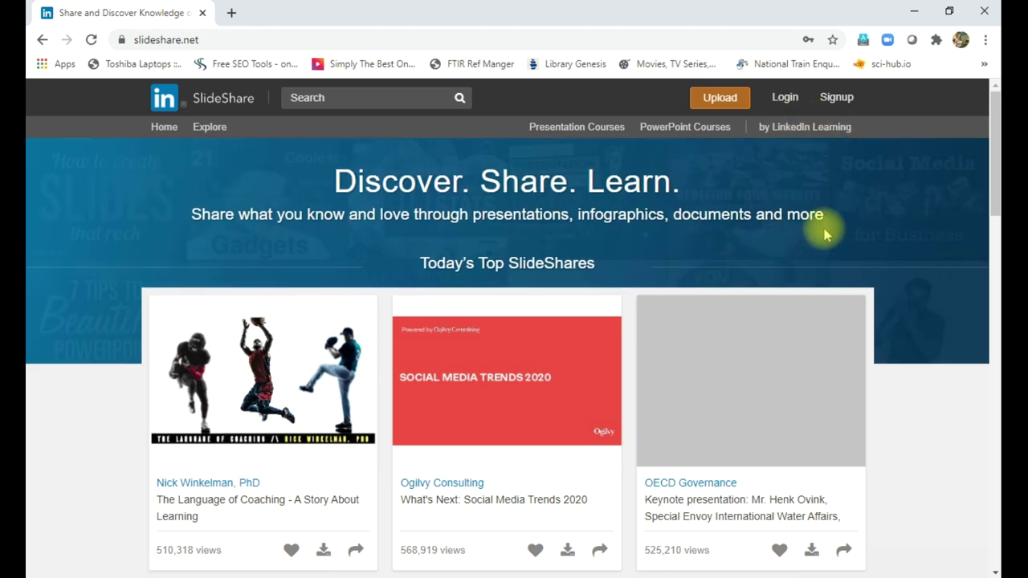
- Go to the slideshare.net/upload page using the top-bar Upload button
{"action": "scroll", "coordinate": [839, 223], "scroll_direction": "down", "scroll_amount": 1}
{"action": "scroll", "coordinate": [839, 223], "scroll_direction": "up", "scroll_amount": 1}
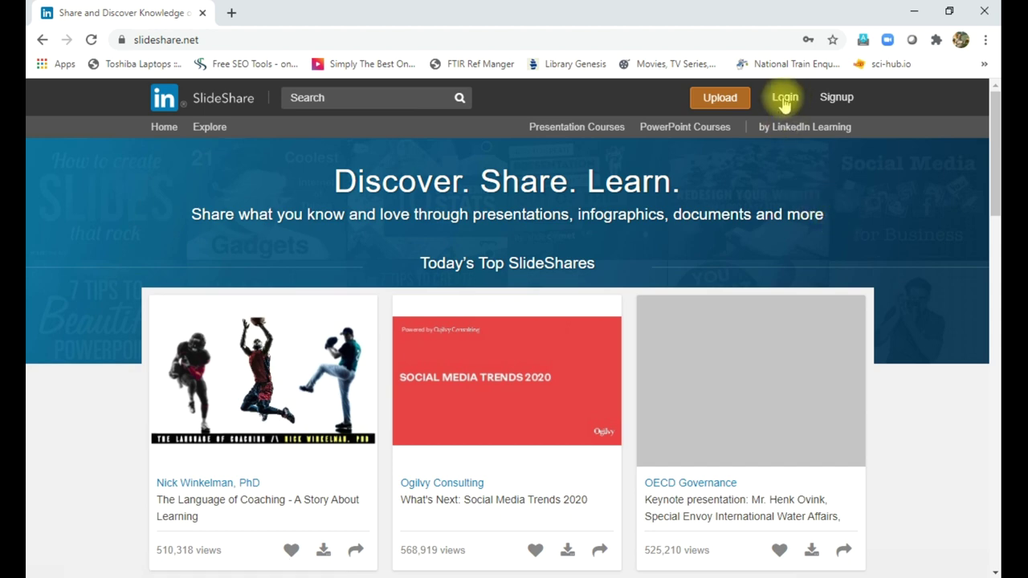
{"action": "left_click", "coordinate": [726, 102]}
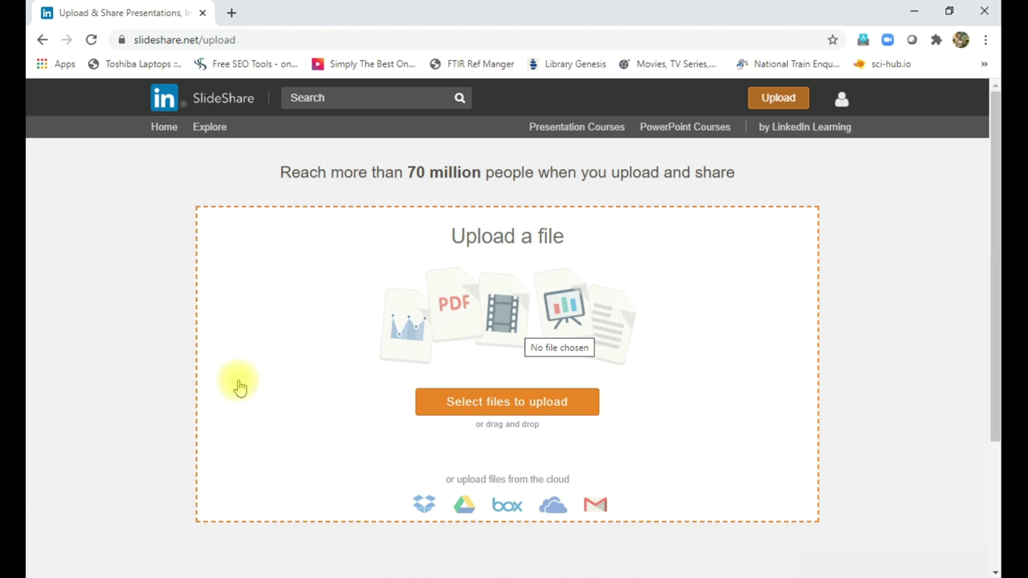
- Upload the Kirchoff's Law presentation from the Desktop
{"action": "left_click", "coordinate": [501, 406]}
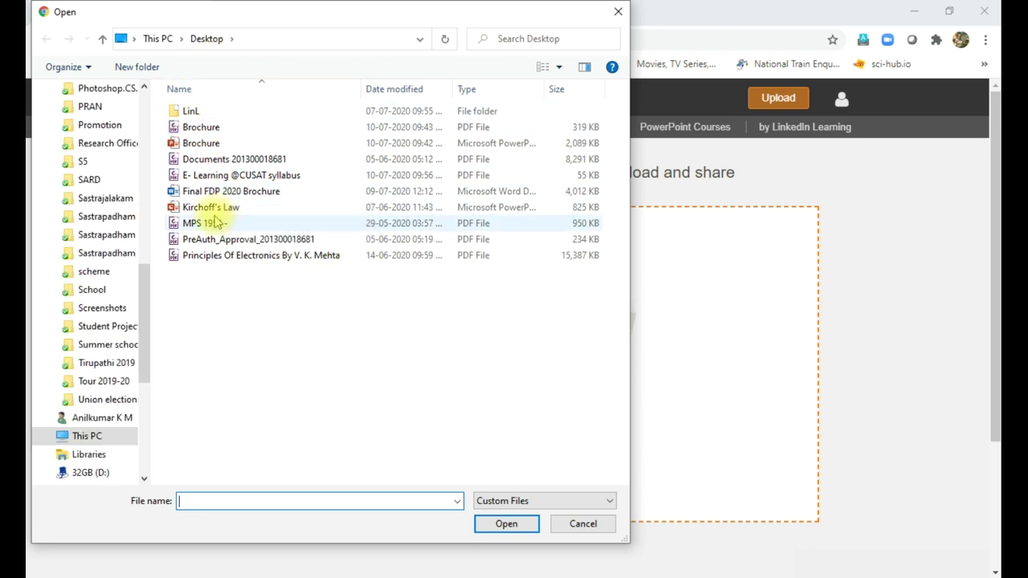
{"action": "left_click", "coordinate": [201, 208]}
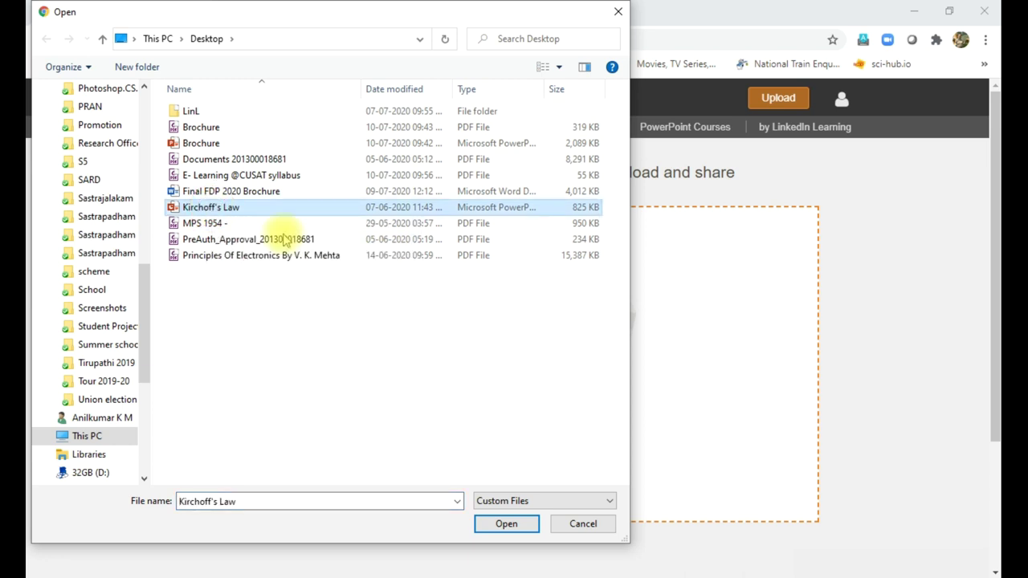
{"action": "left_click", "coordinate": [499, 524]}
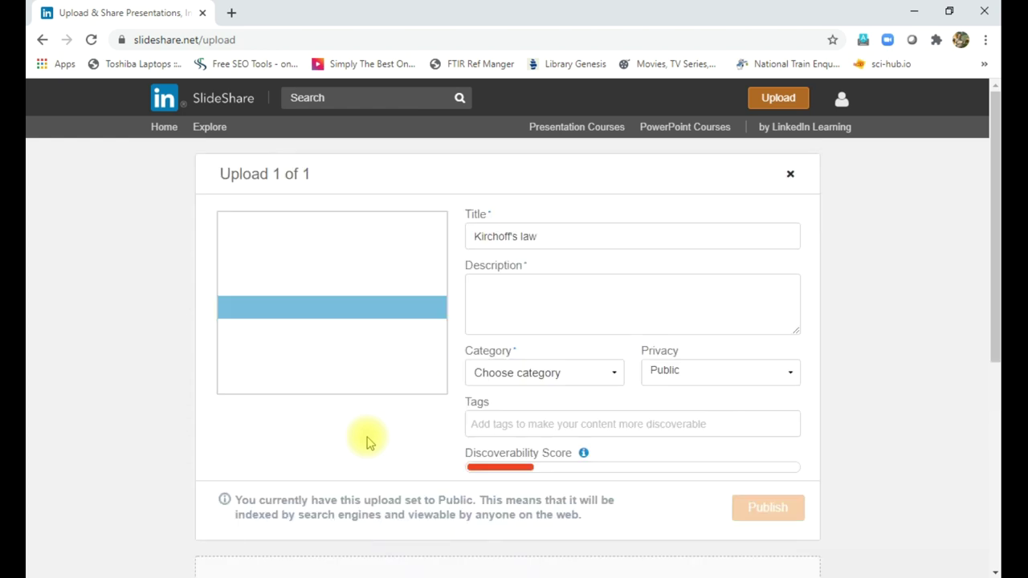
- Enter the description 'Kichoff's law in netwrok theorem for degree classes', correcting the last word
{"action": "left_click", "coordinate": [482, 286]}
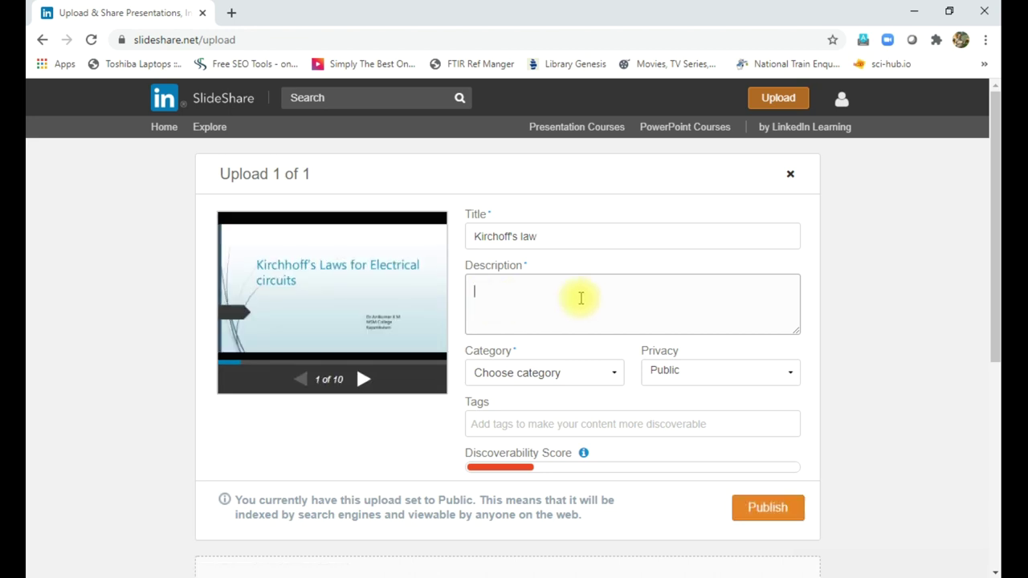
{"action": "type", "text": "Kich"}
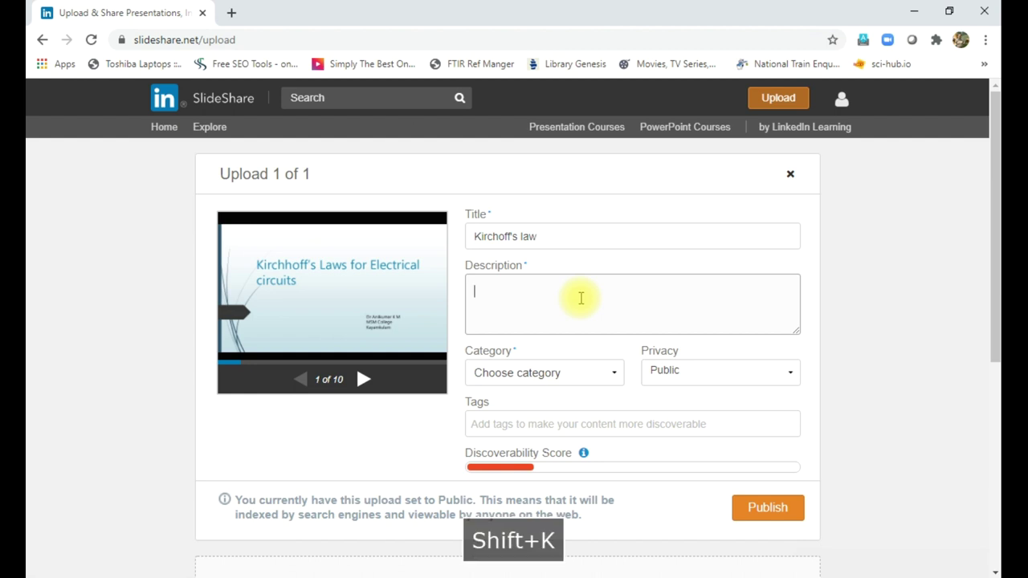
{"action": "type", "text": "o"}
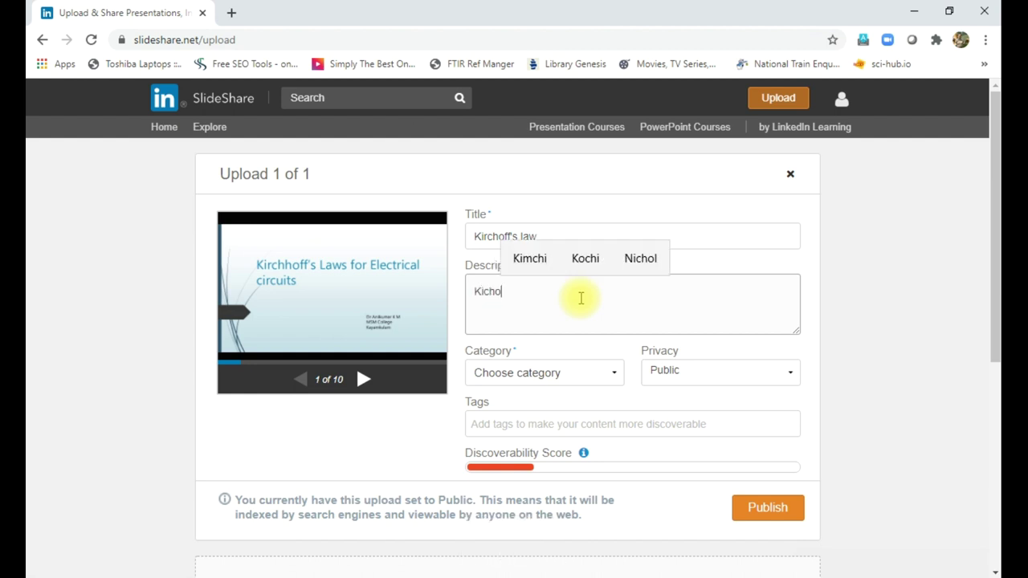
{"action": "type", "text": "ff"}
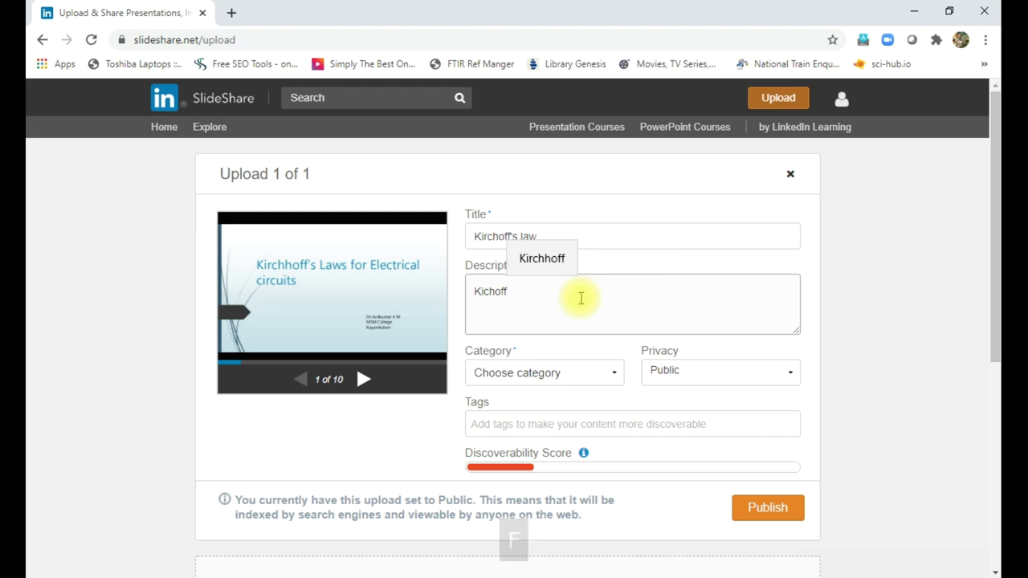
{"action": "type", "text": "'s"}
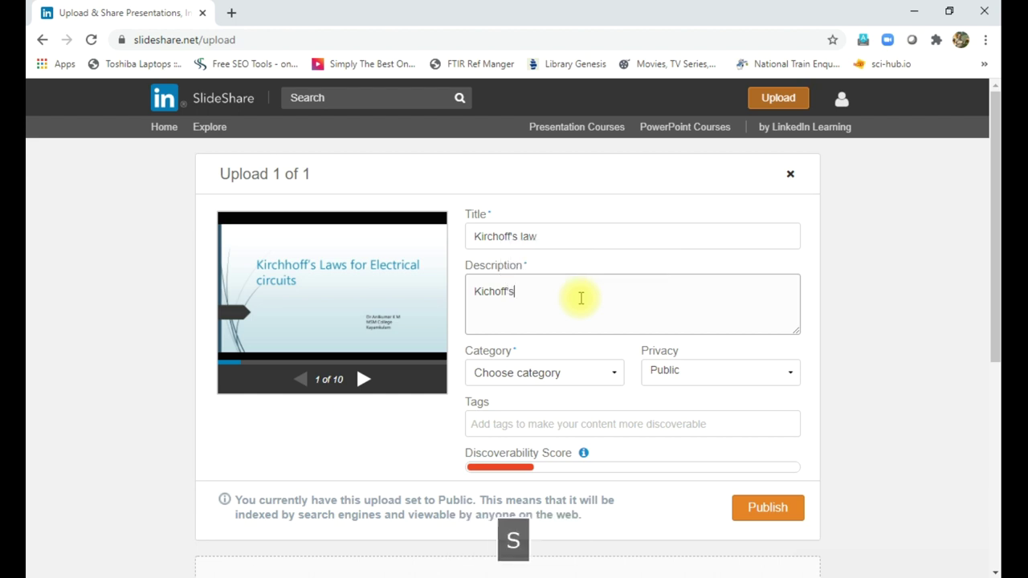
{"action": "type", "text": " law "}
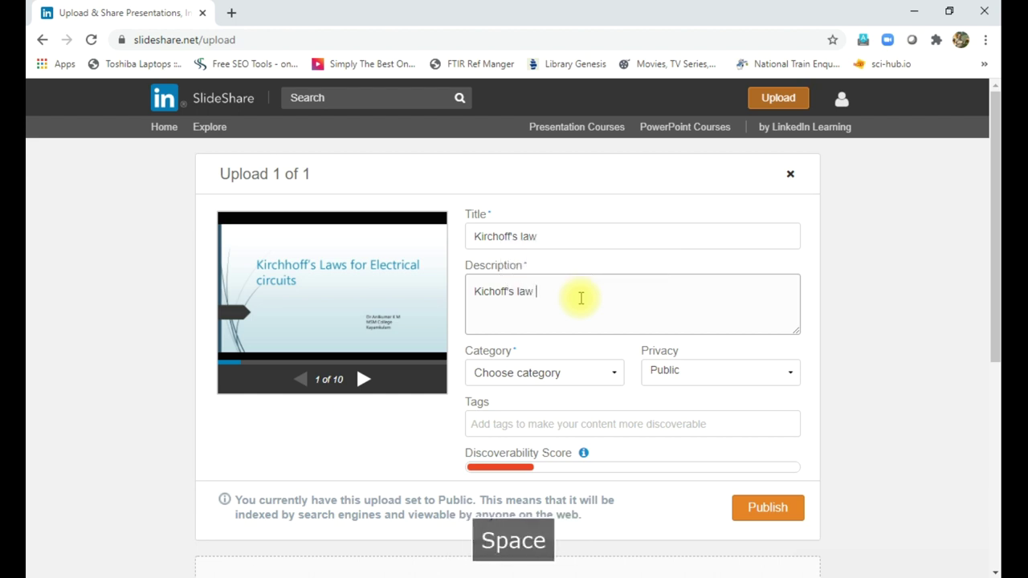
{"action": "type", "text": "in ne"}
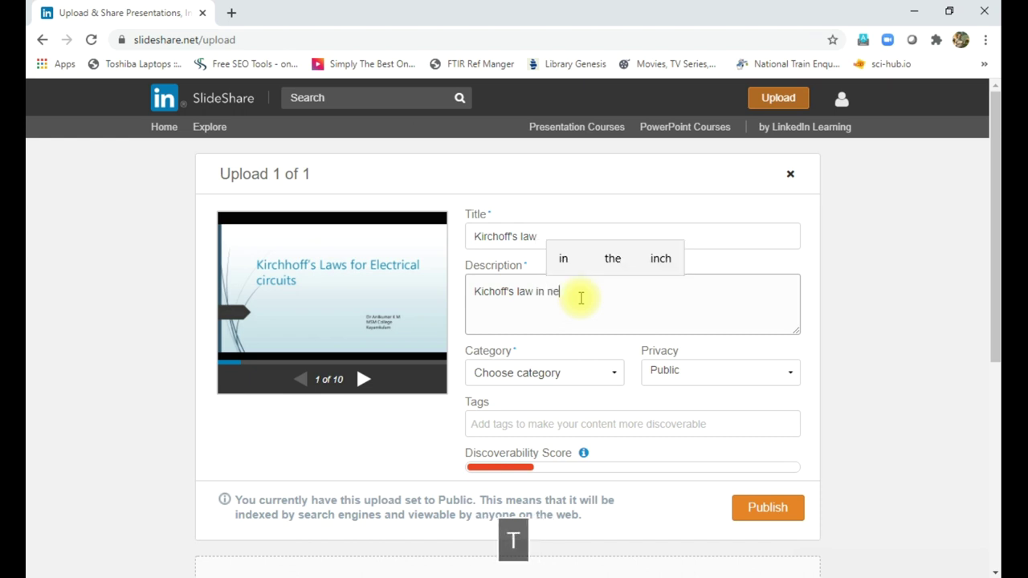
{"action": "type", "text": "twrok "}
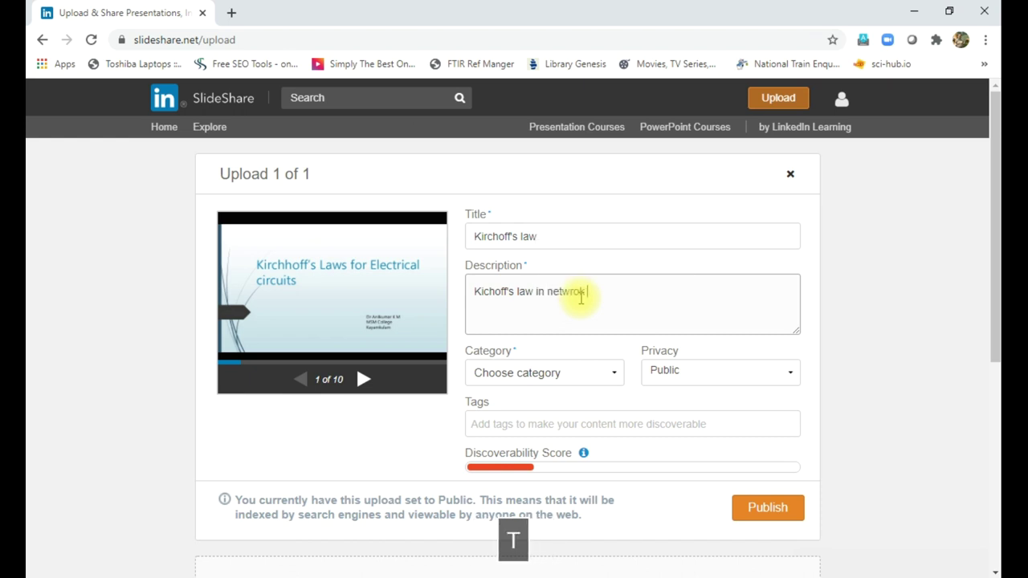
{"action": "type", "text": "theorem "}
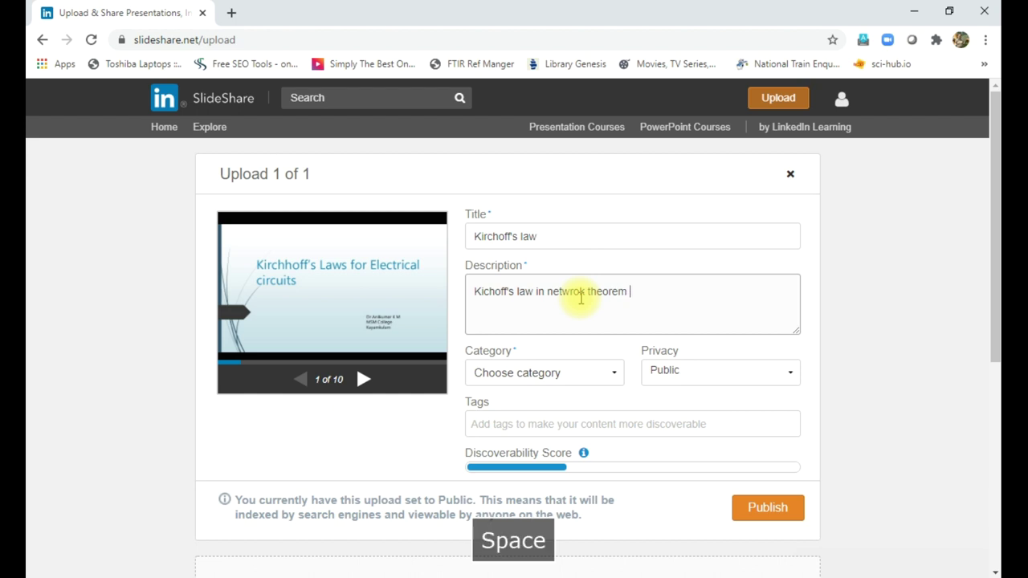
{"action": "type", "text": "for de"}
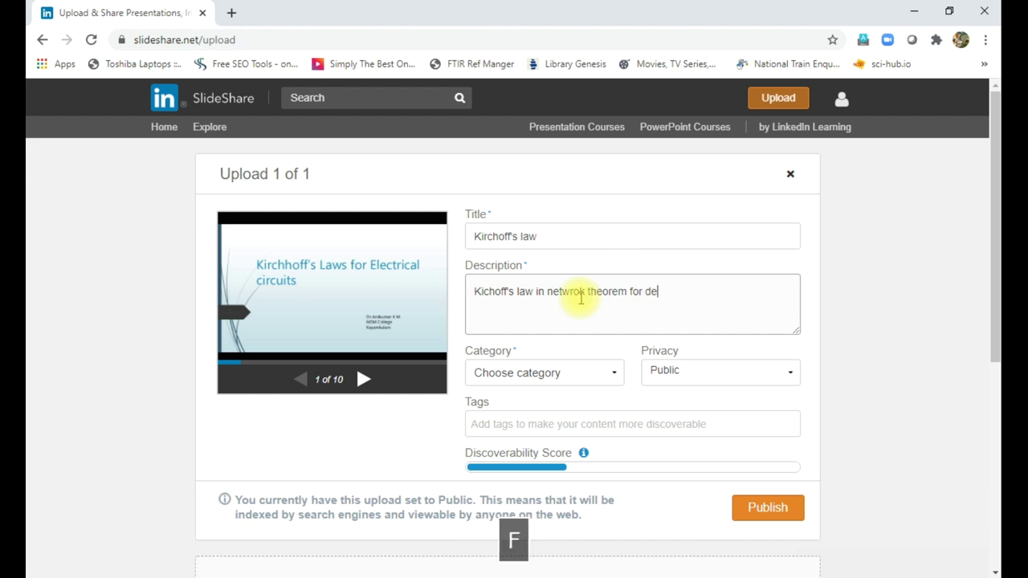
{"action": "type", "text": "gree"}
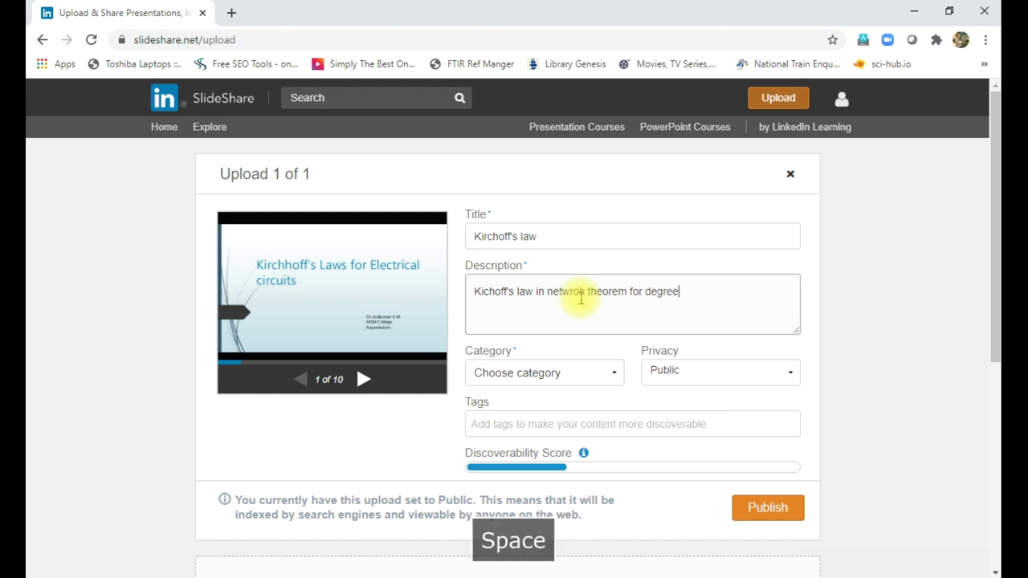
{"action": "type", "text": " cla"}
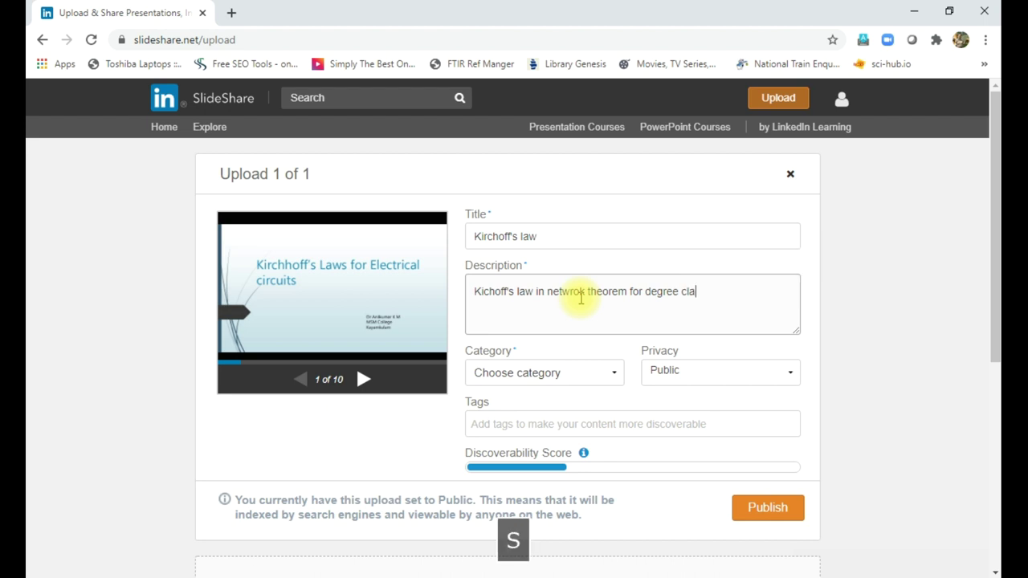
{"action": "type", "text": "se"}
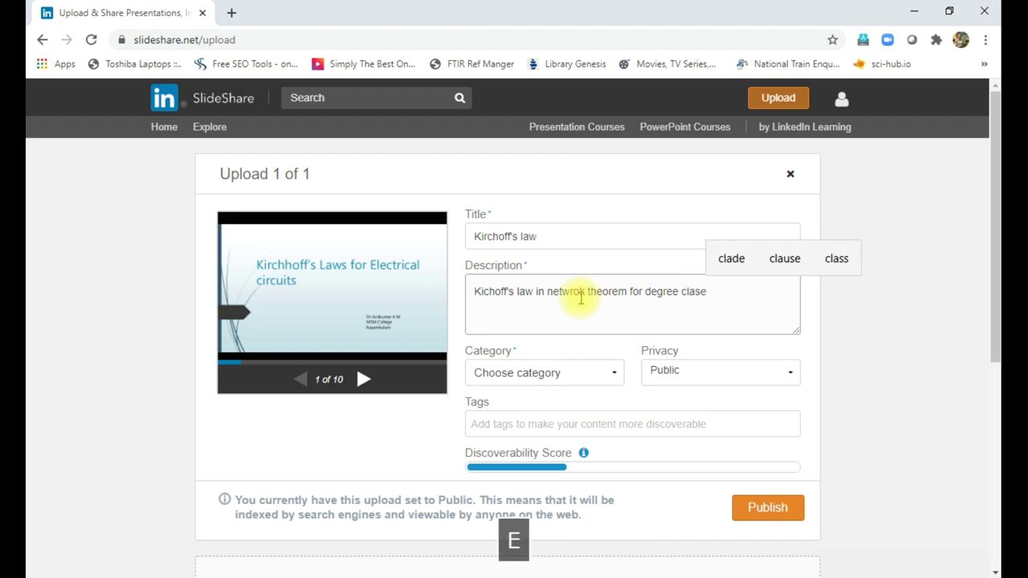
{"action": "key", "text": "BackSpace"}
{"action": "type", "text": "ses"}
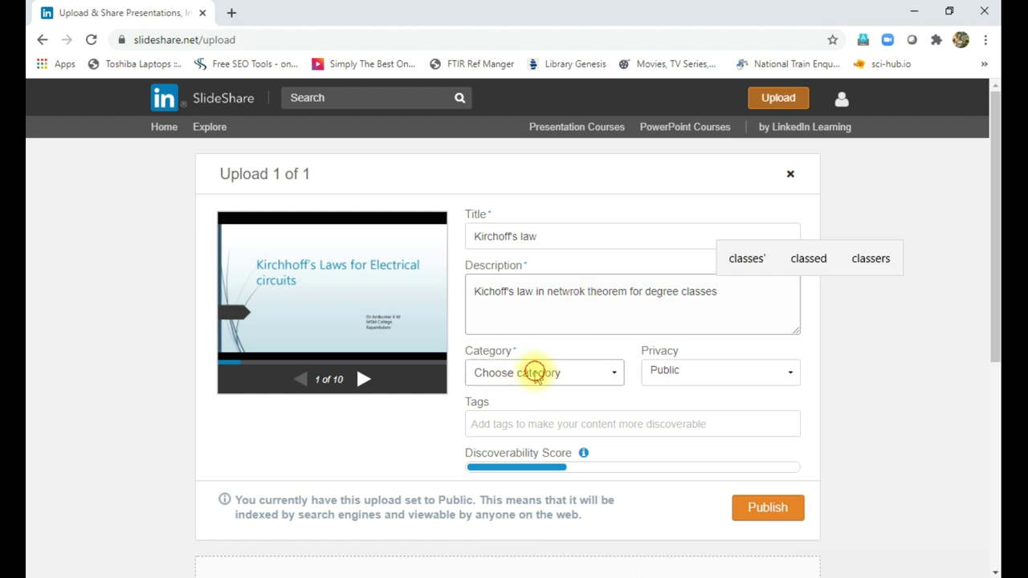
{"action": "left_click", "coordinate": [536, 374]}
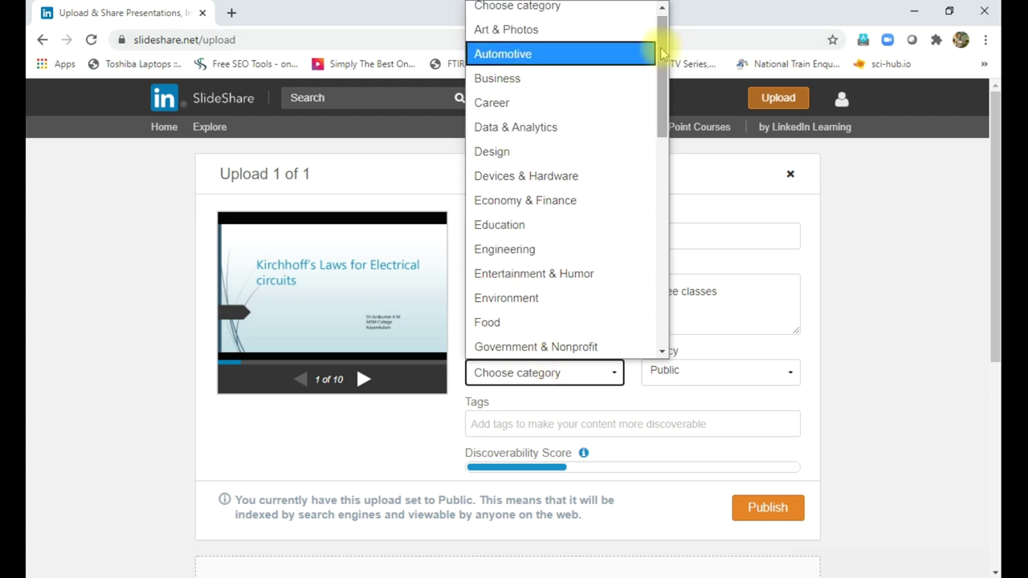
- Choose Education from the Category list, keeping privacy Public
{"action": "scroll", "coordinate": [660, 92], "scroll_direction": "down", "scroll_amount": 1}
{"action": "mouse_move", "coordinate": [660, 92]}
{"action": "left_mouse_down"}
{"action": "mouse_move", "coordinate": [667, 275]}
{"action": "mouse_move", "coordinate": [665, 40]}
{"action": "left_mouse_up"}
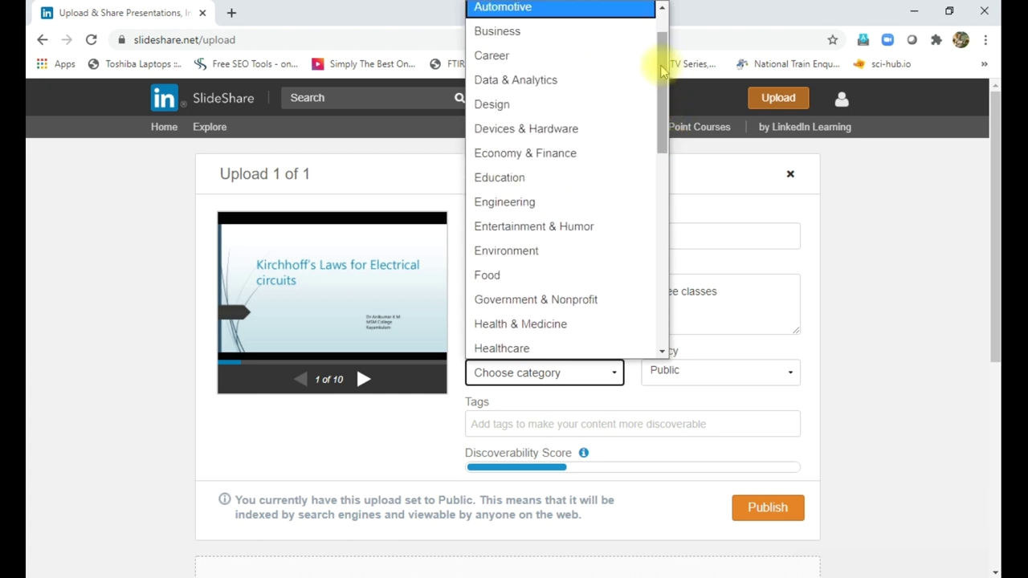
{"action": "left_click", "coordinate": [501, 178]}
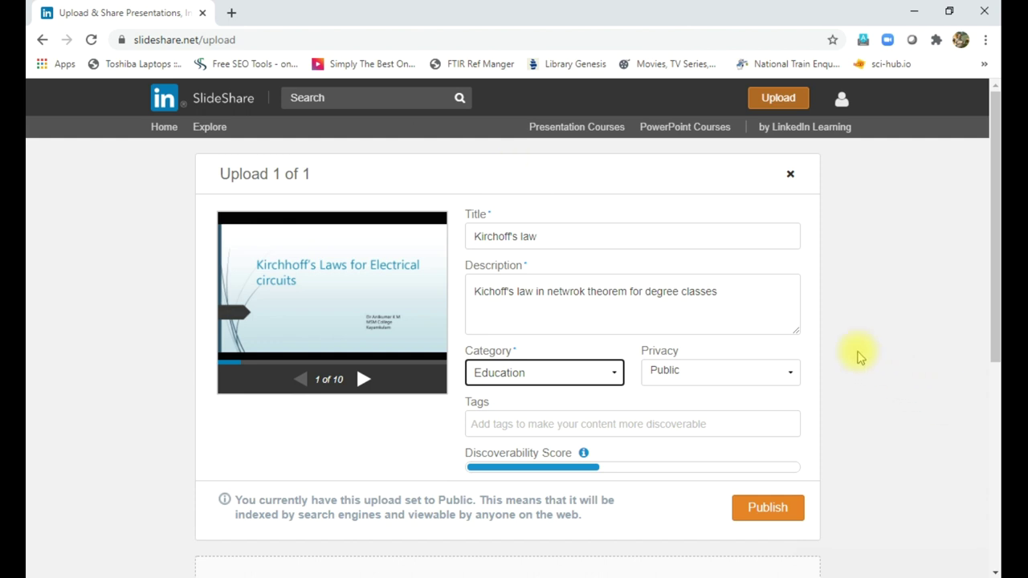
{"action": "left_click", "coordinate": [670, 374]}
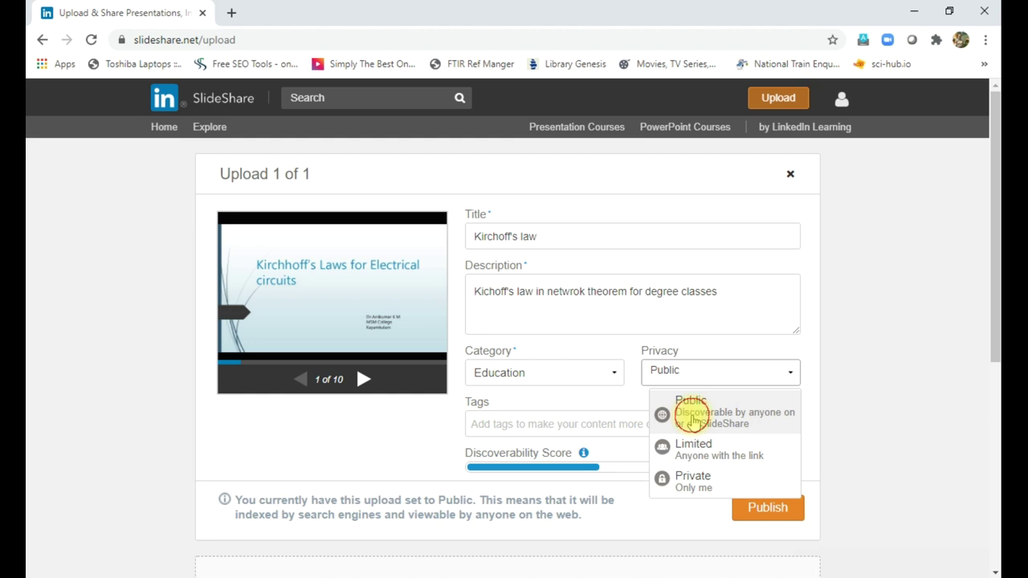
{"action": "left_click", "coordinate": [693, 422]}
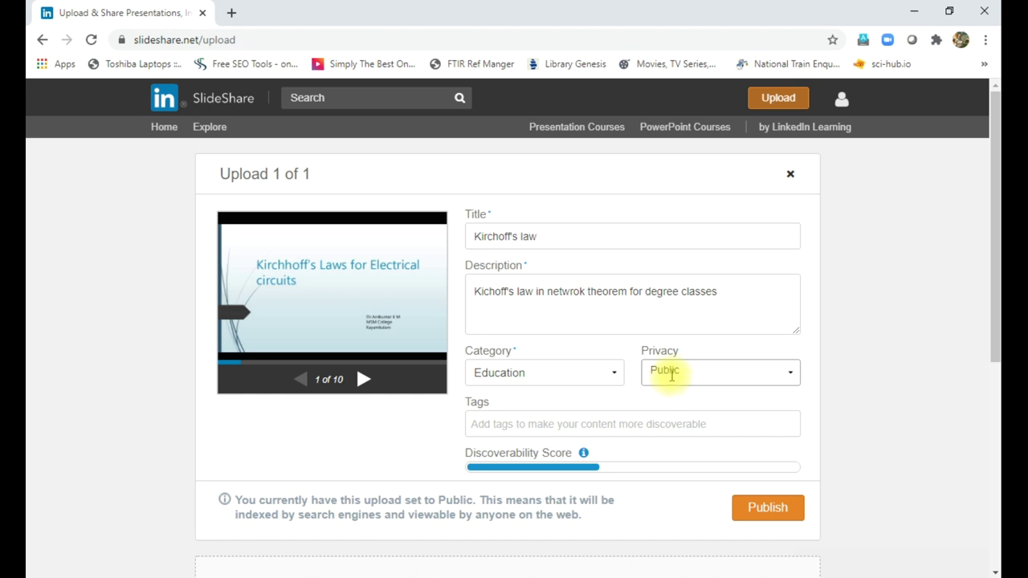
{"action": "left_click", "coordinate": [672, 375]}
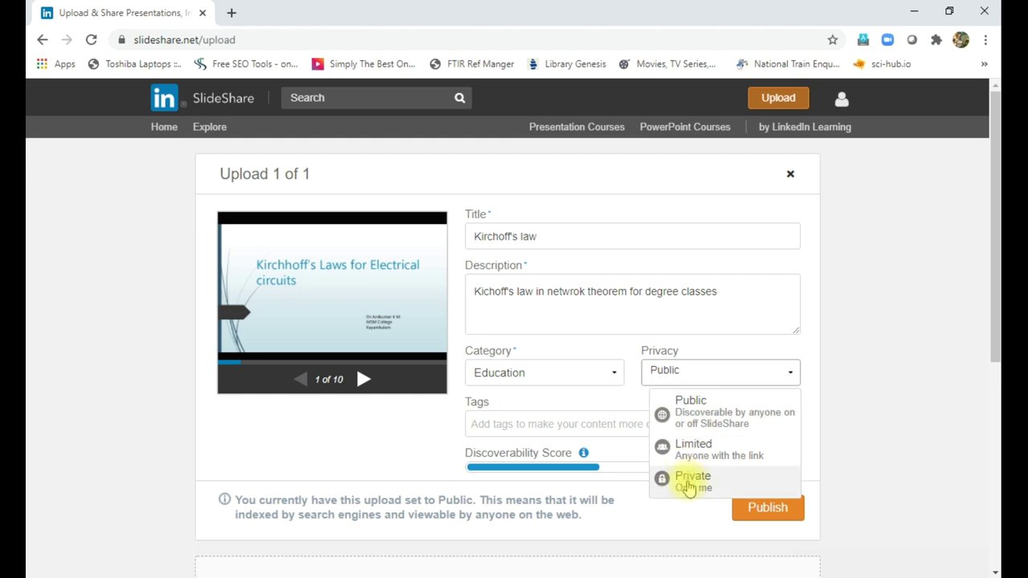
{"action": "left_click", "coordinate": [683, 411]}
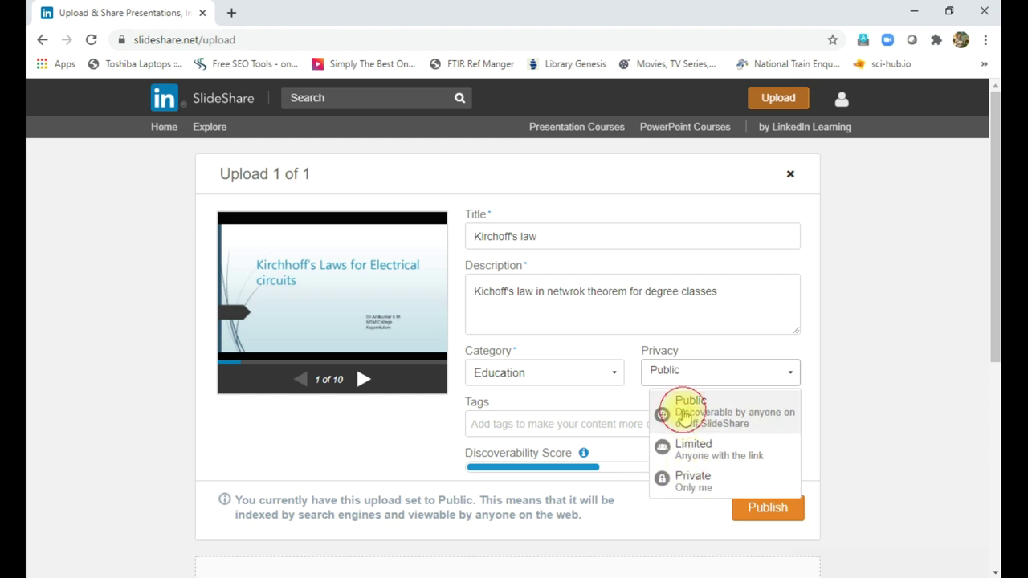
{"action": "left_click", "coordinate": [502, 426]}
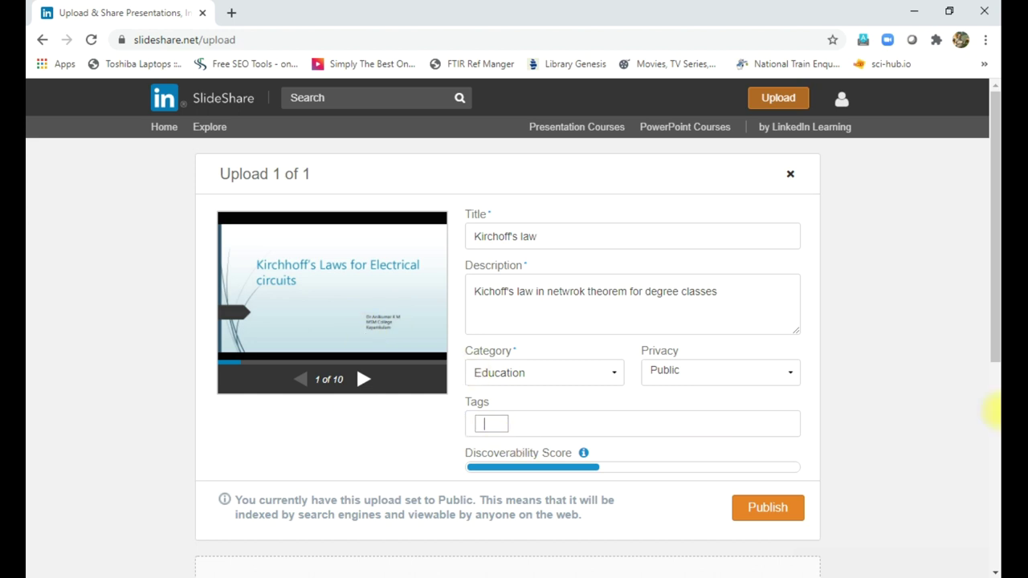
- Add the tags Kirchoff's Law, Network and Physics to the upload
{"action": "type", "text": "Kir"}
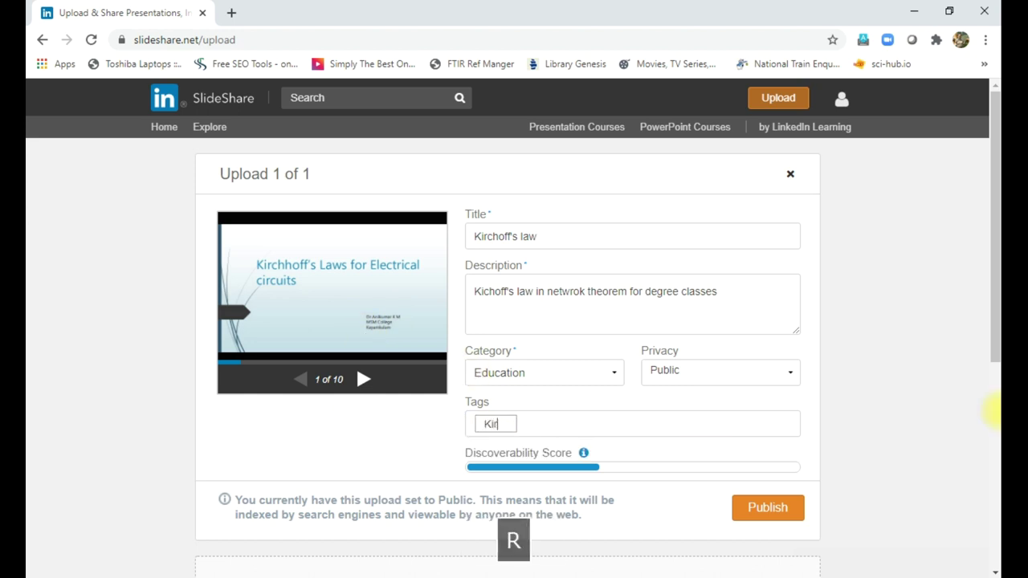
{"action": "type", "text": "choff"}
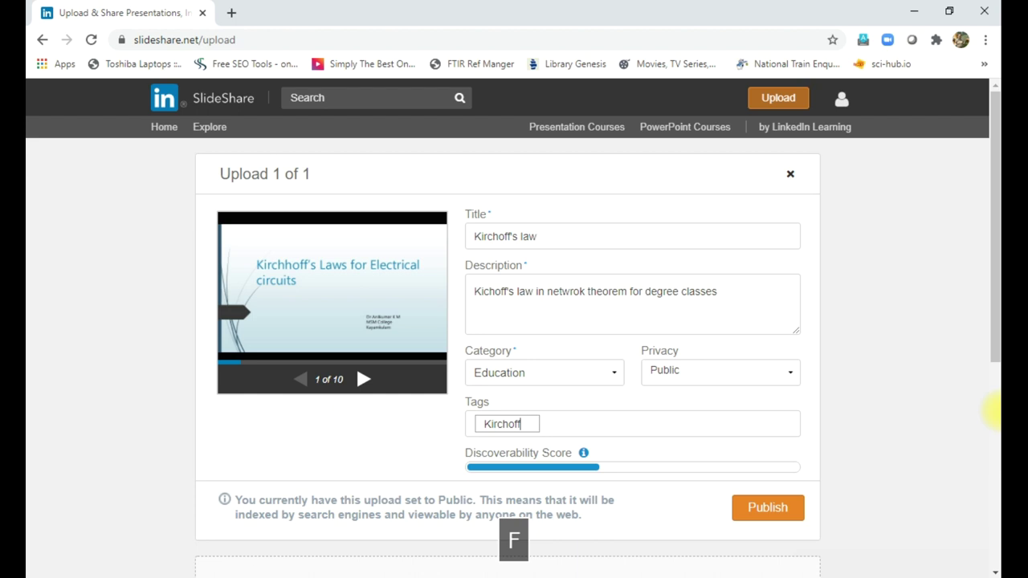
{"action": "type", "text": "'s"}
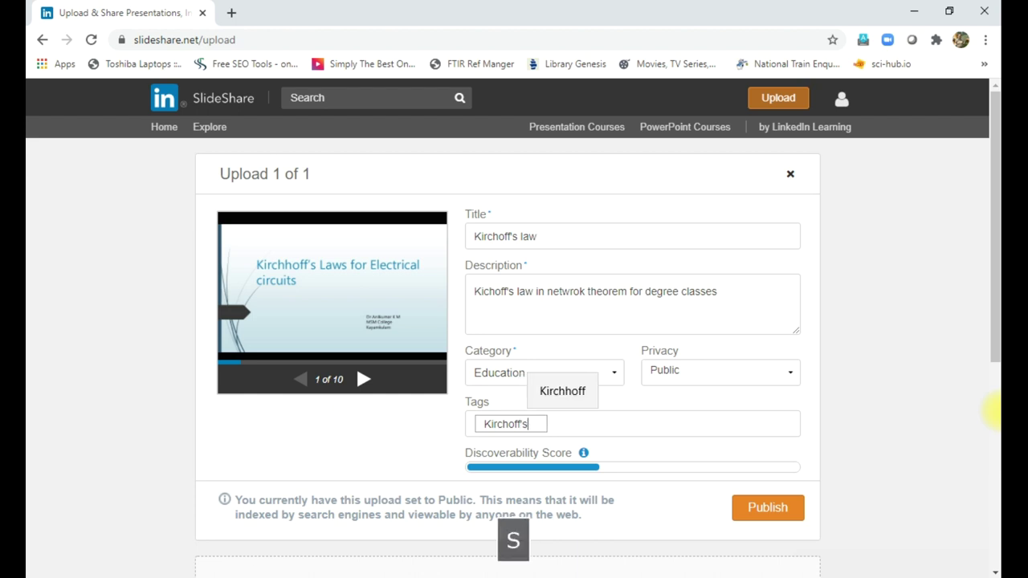
{"action": "type", "text": " Law"}
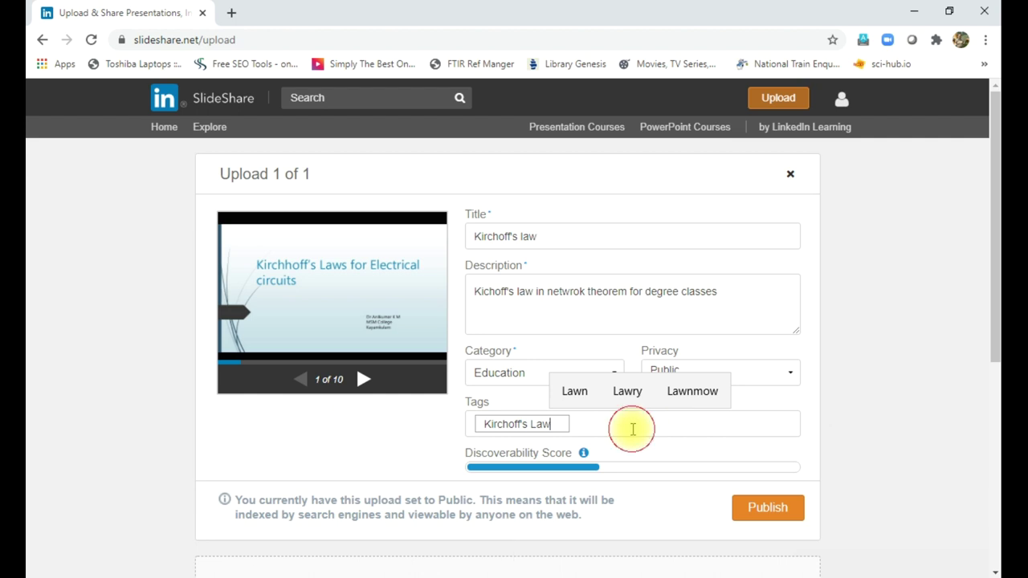
{"action": "key", "text": "Return"}
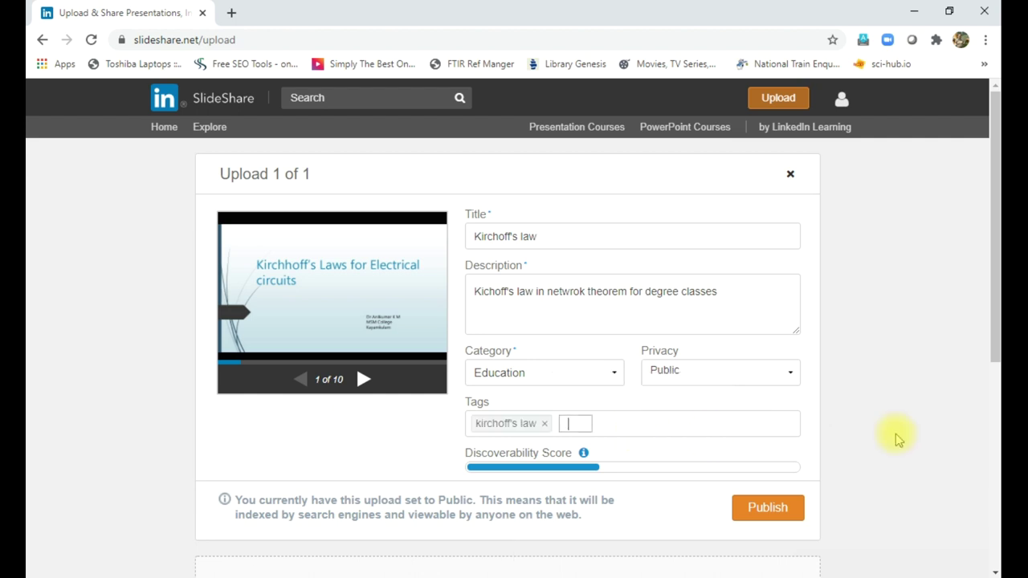
{"action": "type", "text": "Network"}
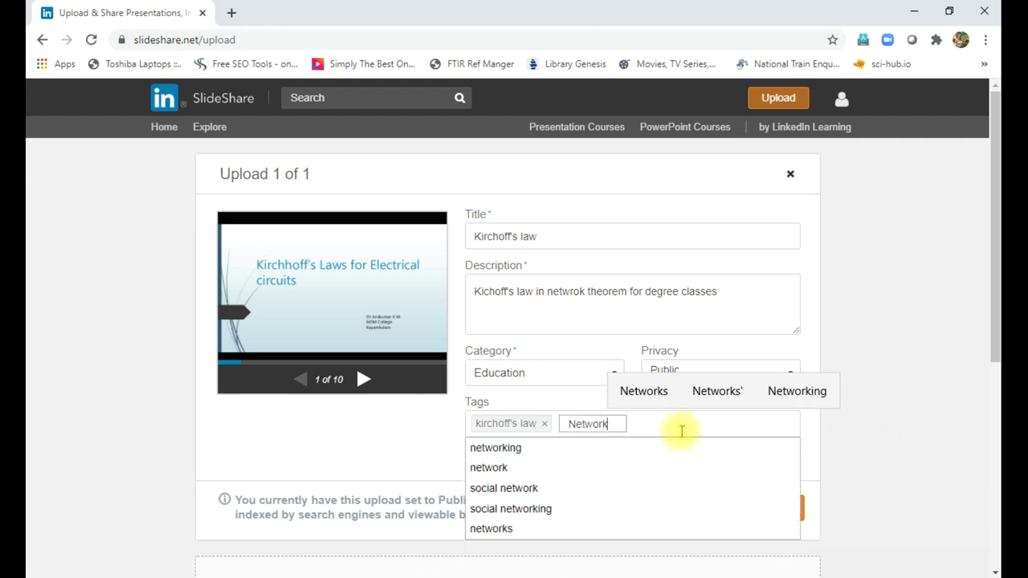
{"action": "key", "text": "Return"}
{"action": "type", "text": "Phy"}
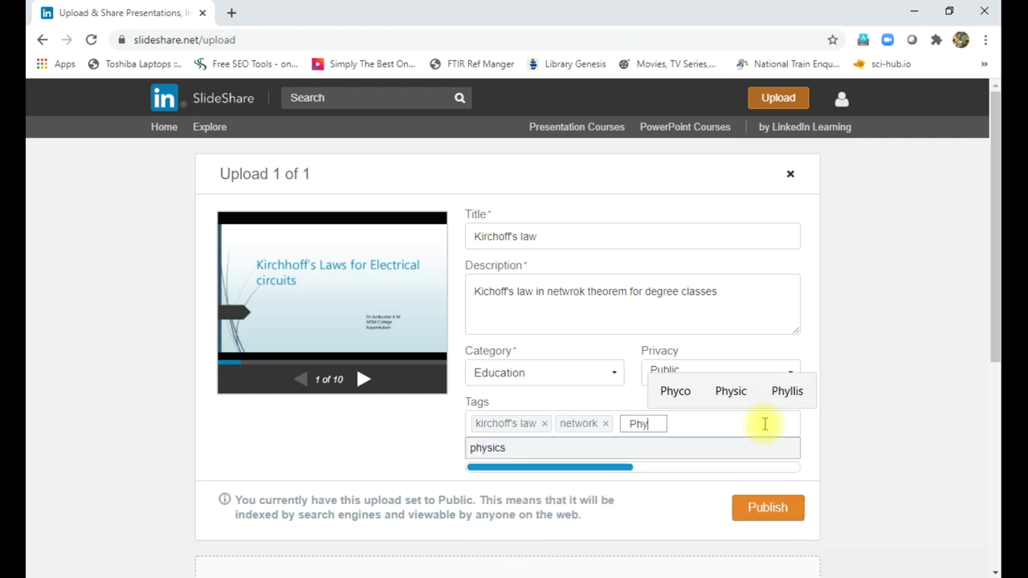
{"action": "type", "text": "sics"}
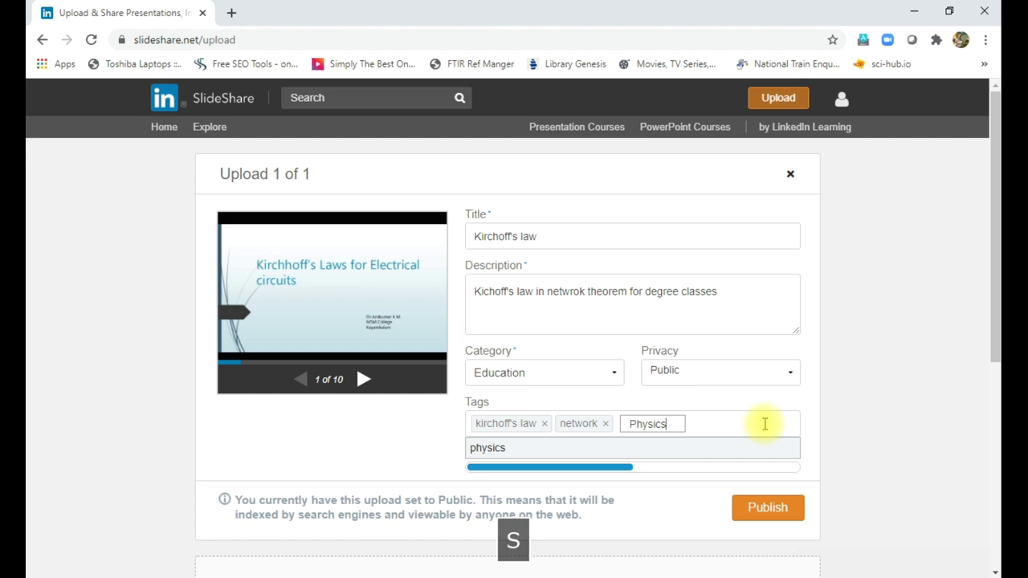
{"action": "key", "text": "Return"}
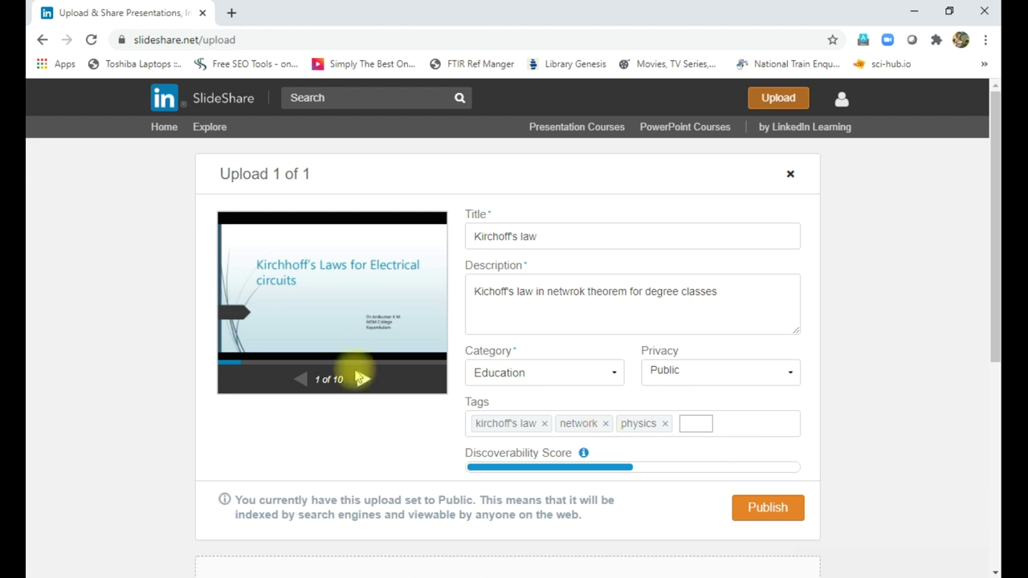
- Publish the presentation and scroll through its new 10-slide page under Education
{"action": "left_click", "coordinate": [771, 510]}
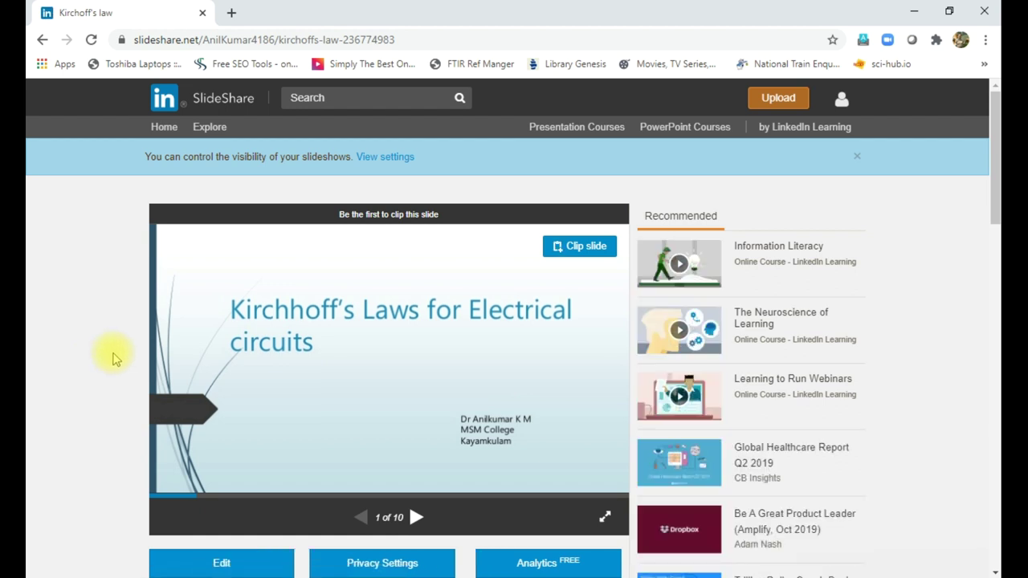
{"action": "scroll", "coordinate": [110, 356], "scroll_direction": "down", "scroll_amount": 2}
{"action": "scroll", "coordinate": [112, 358], "scroll_direction": "up", "scroll_amount": 1}
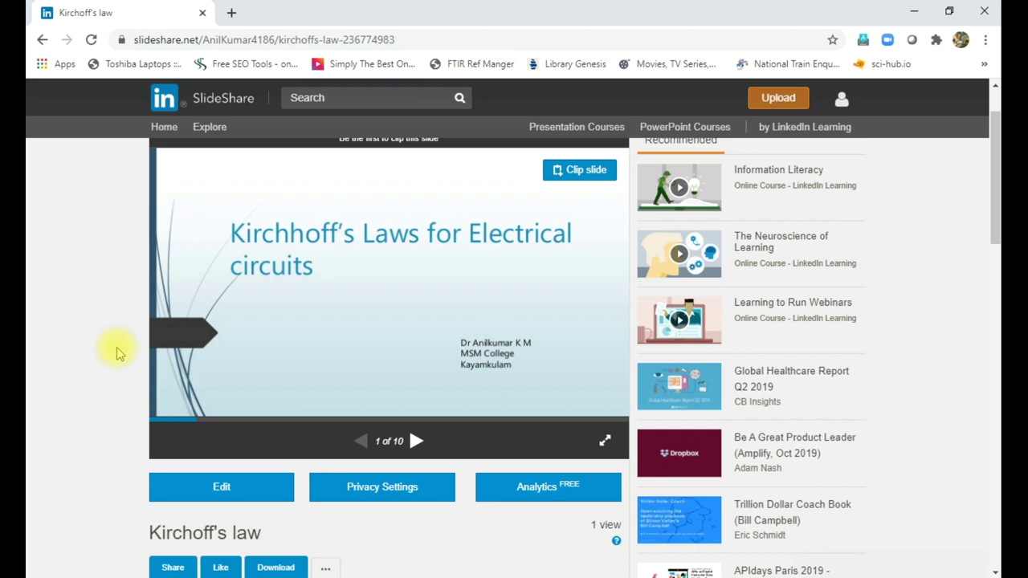
{"action": "scroll", "coordinate": [116, 353], "scroll_direction": "down", "scroll_amount": 1}
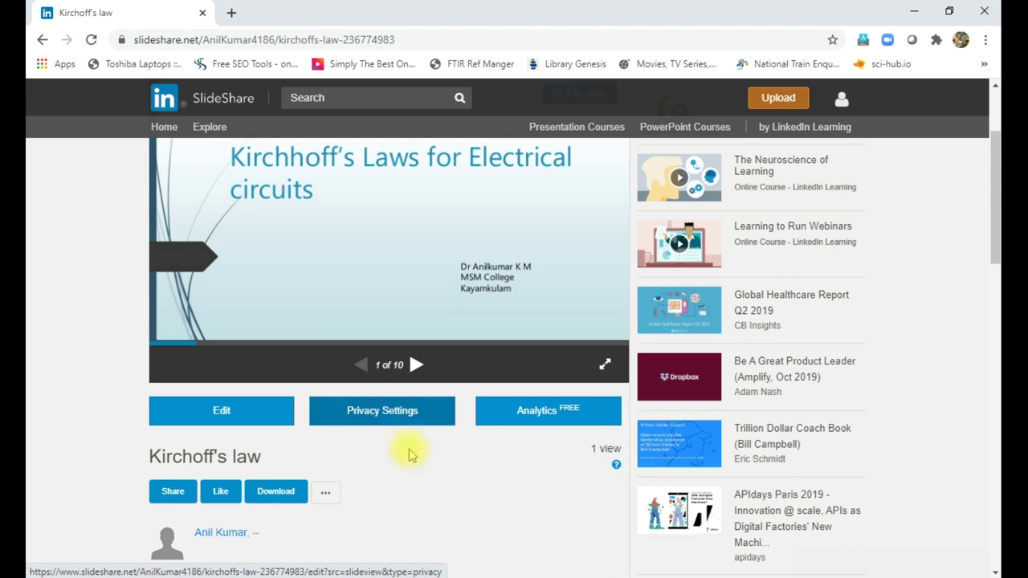
{"action": "scroll", "coordinate": [413, 452], "scroll_direction": "down", "scroll_amount": 3}
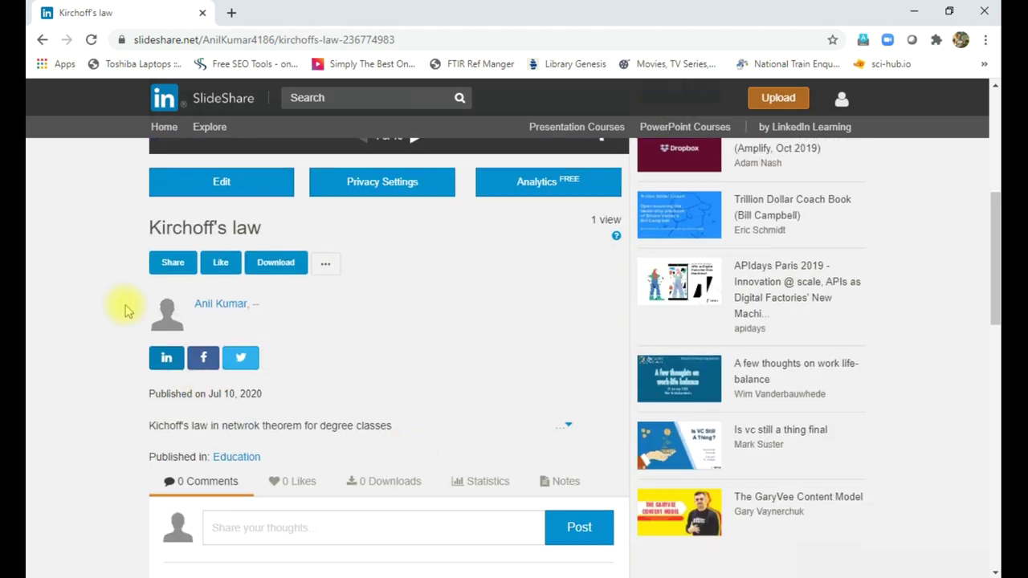
- Copy the slideshow's direct link from the Share panel
{"action": "left_click", "coordinate": [169, 268]}
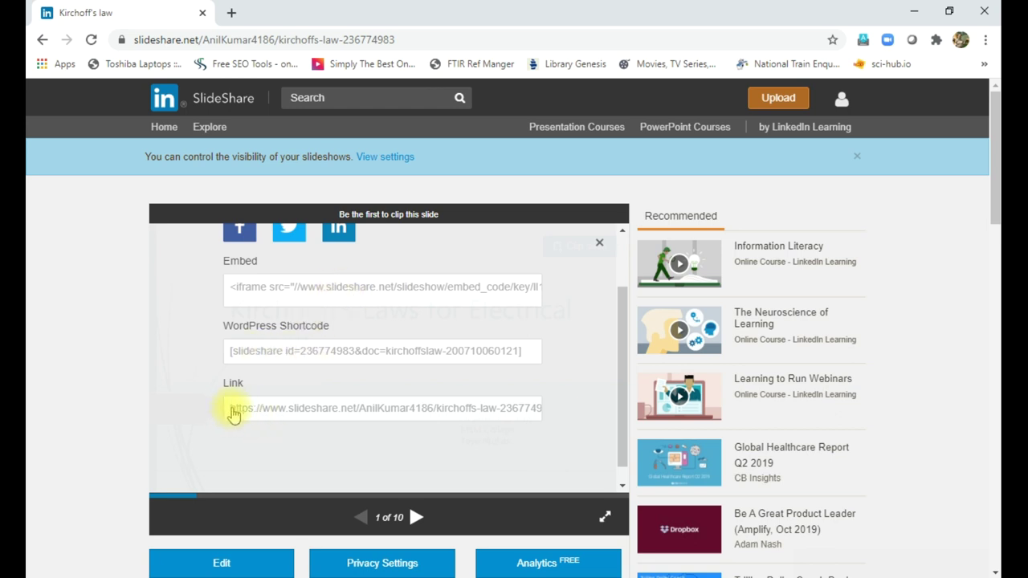
{"action": "left_click_drag", "start_coordinate": [232, 413], "coordinate": [552, 415]}
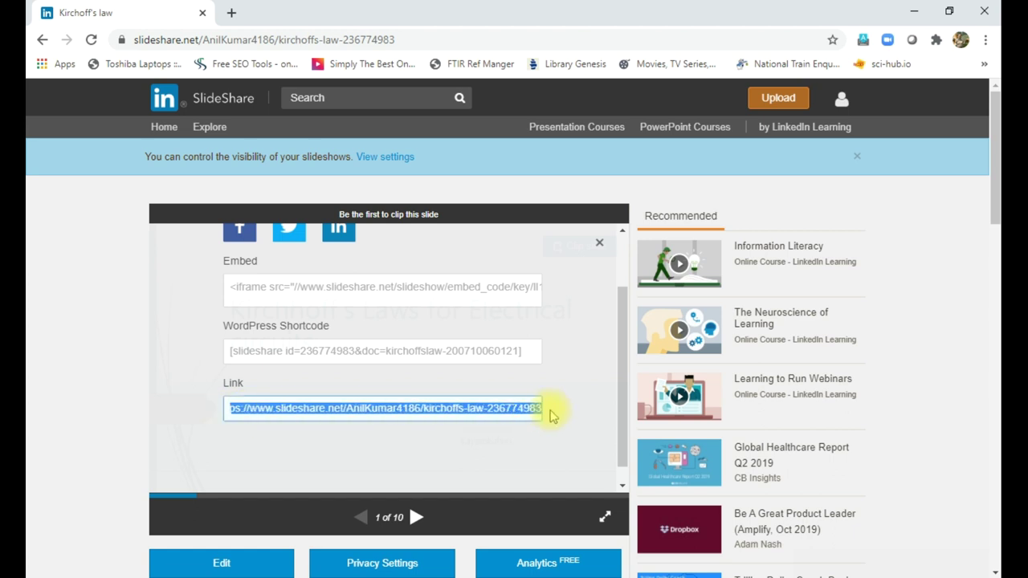
{"action": "right_click", "coordinate": [455, 410]}
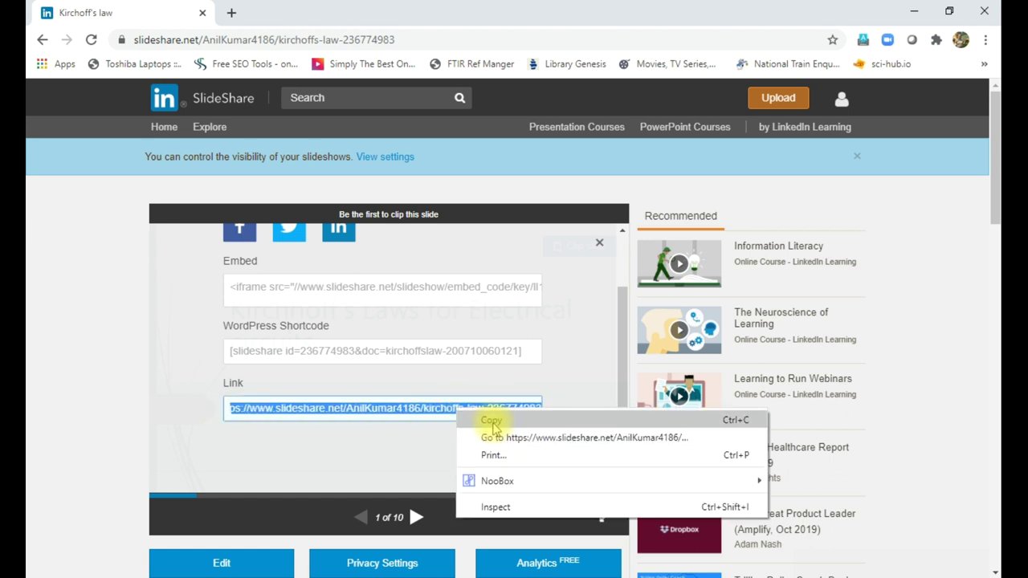
{"action": "left_click", "coordinate": [491, 421]}
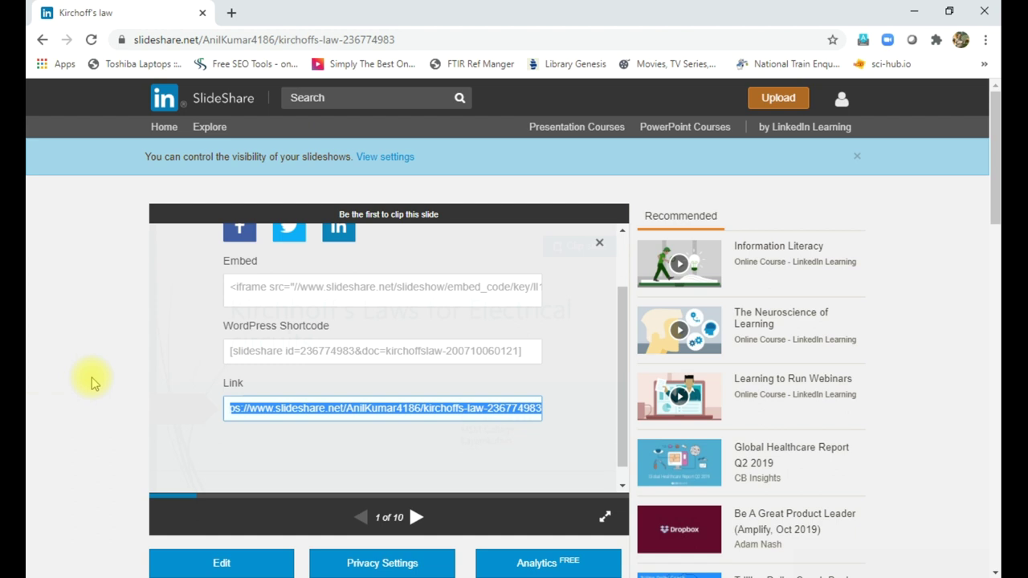
- Switch the slideshow to full-screen view
{"action": "scroll", "coordinate": [91, 383], "scroll_direction": "down", "scroll_amount": 1}
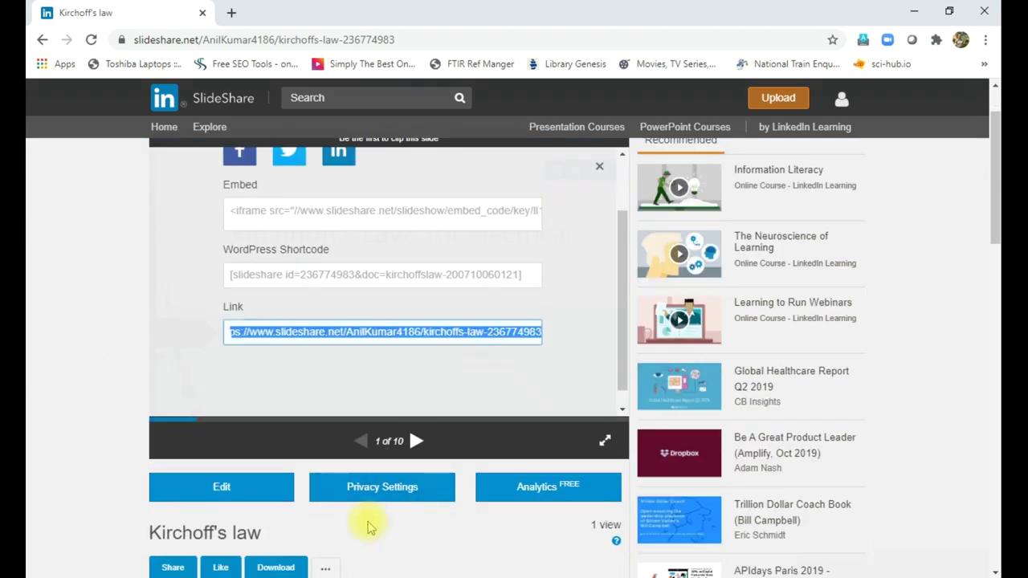
{"action": "scroll", "coordinate": [126, 379], "scroll_direction": "up", "scroll_amount": 1}
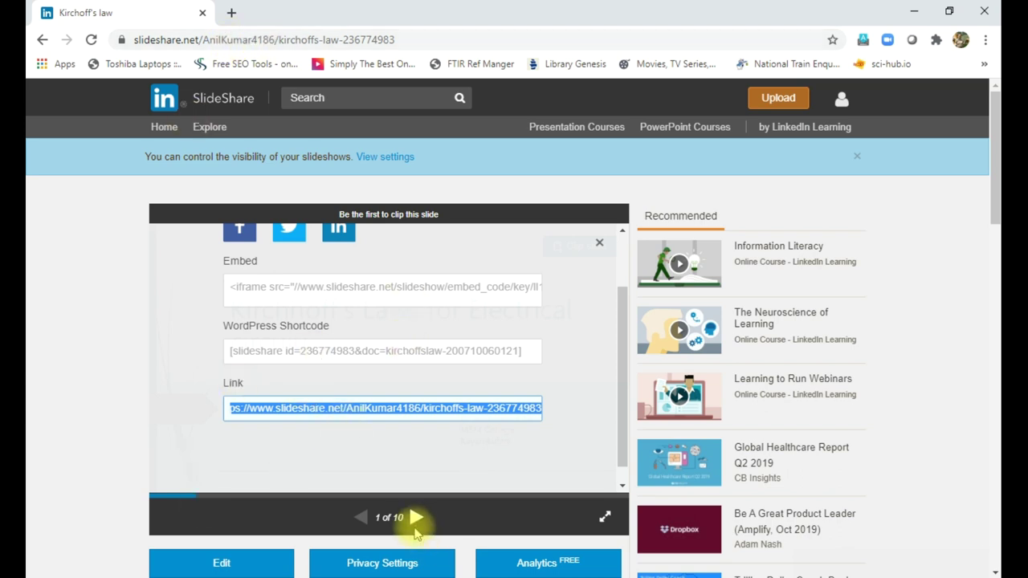
{"action": "left_click", "coordinate": [604, 516]}
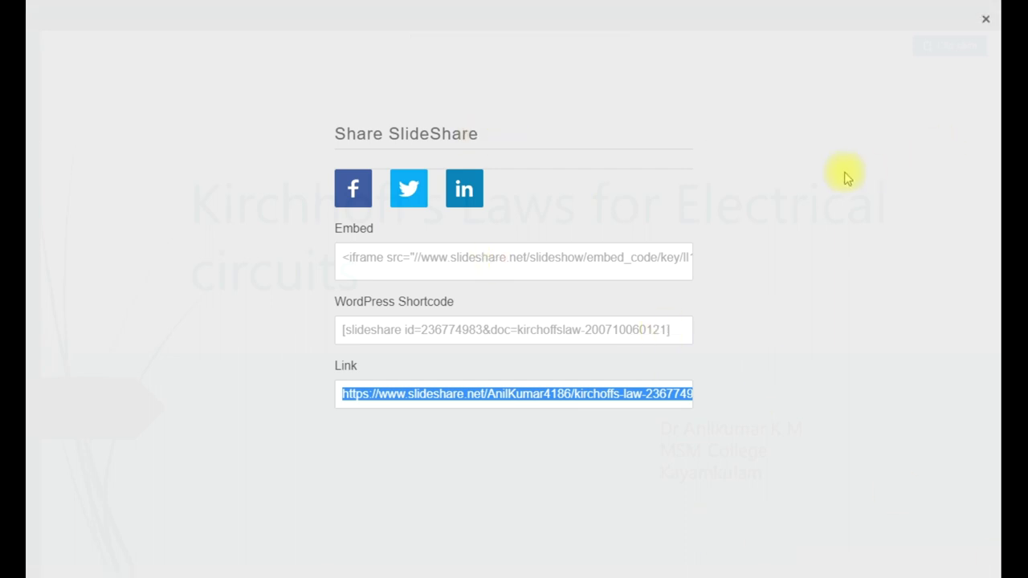
- Exit full screen and advance to slide 5, Kirchhoff's First Law – The Current Law
{"action": "key", "text": "Escape"}
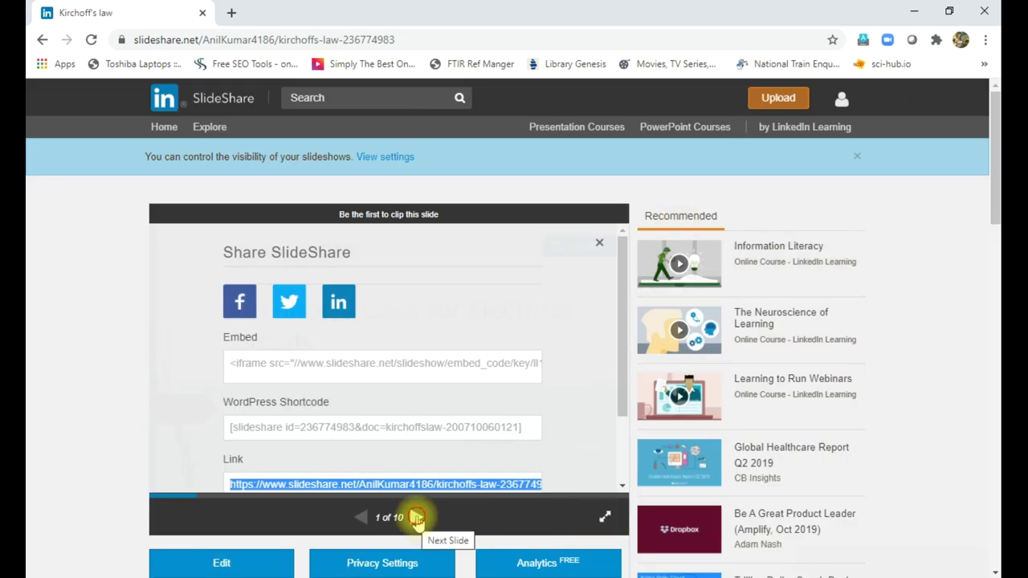
{"action": "left_click", "coordinate": [416, 521]}
{"action": "left_click", "coordinate": [417, 521]}
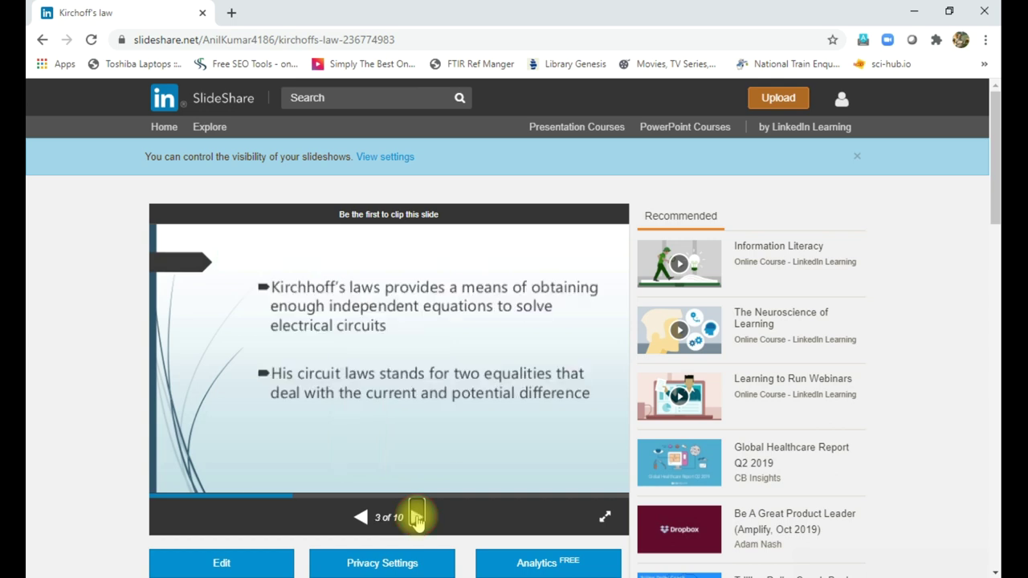
{"action": "left_click", "coordinate": [417, 520]}
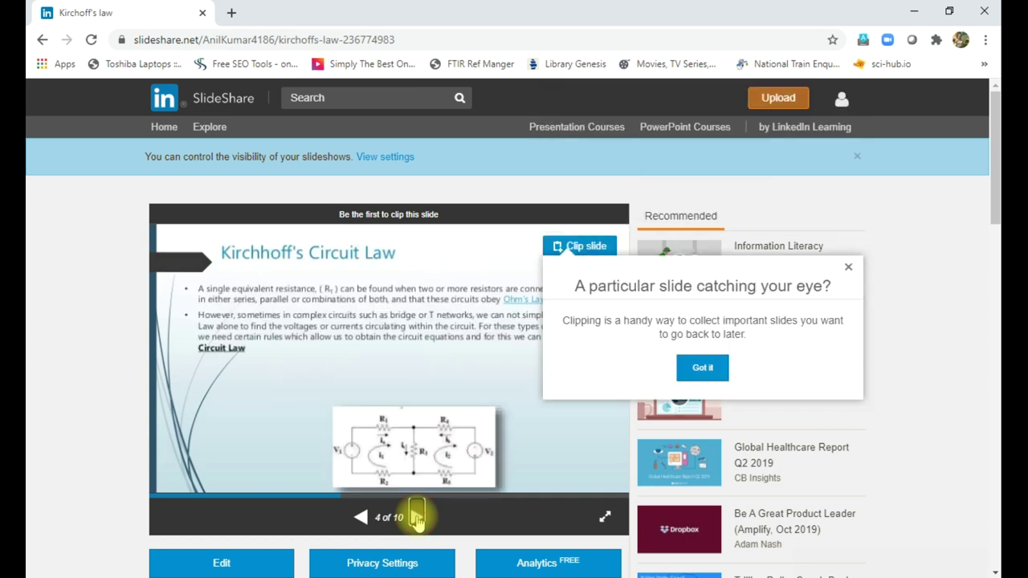
{"action": "left_click", "coordinate": [417, 518]}
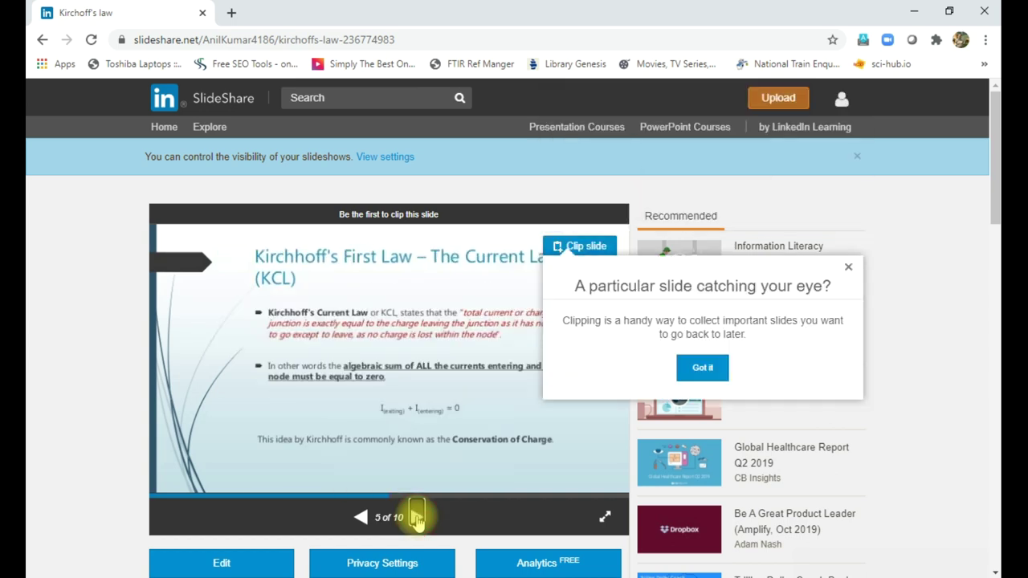
- Dismiss the clip tip and start downloading the presentation as a PowerPoint 97-2003 file
{"action": "left_click", "coordinate": [855, 273]}
{"action": "scroll", "coordinate": [436, 404], "scroll_direction": "down", "scroll_amount": 1}
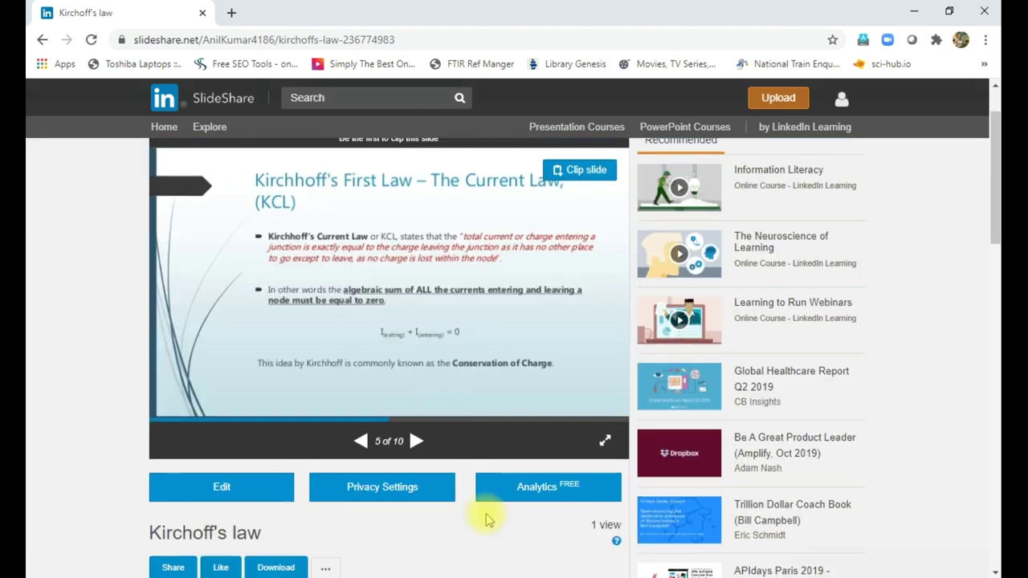
{"action": "scroll", "coordinate": [346, 487], "scroll_direction": "down", "scroll_amount": 1}
{"action": "left_click", "coordinate": [276, 494]}
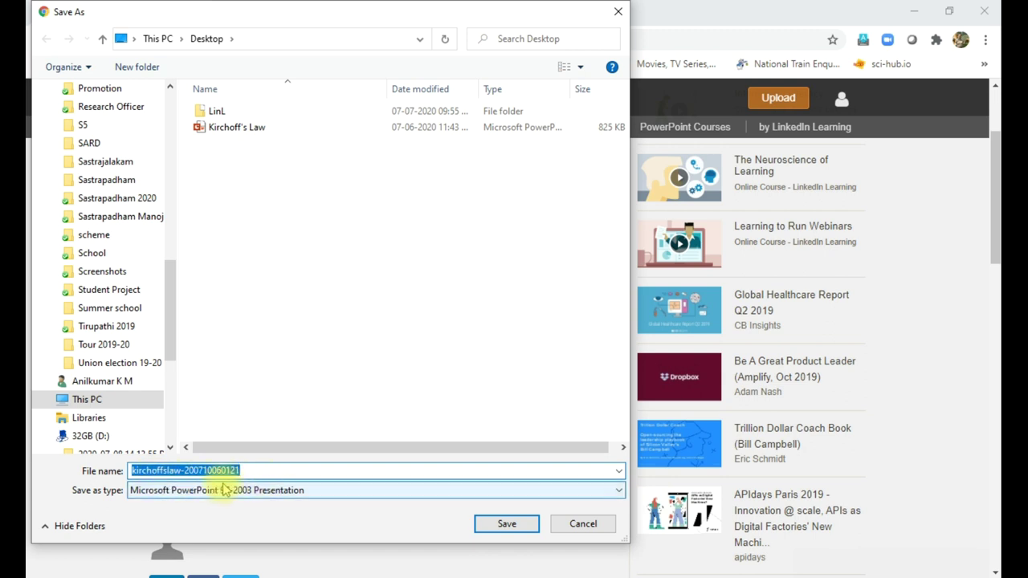
{"action": "left_click", "coordinate": [506, 527]}
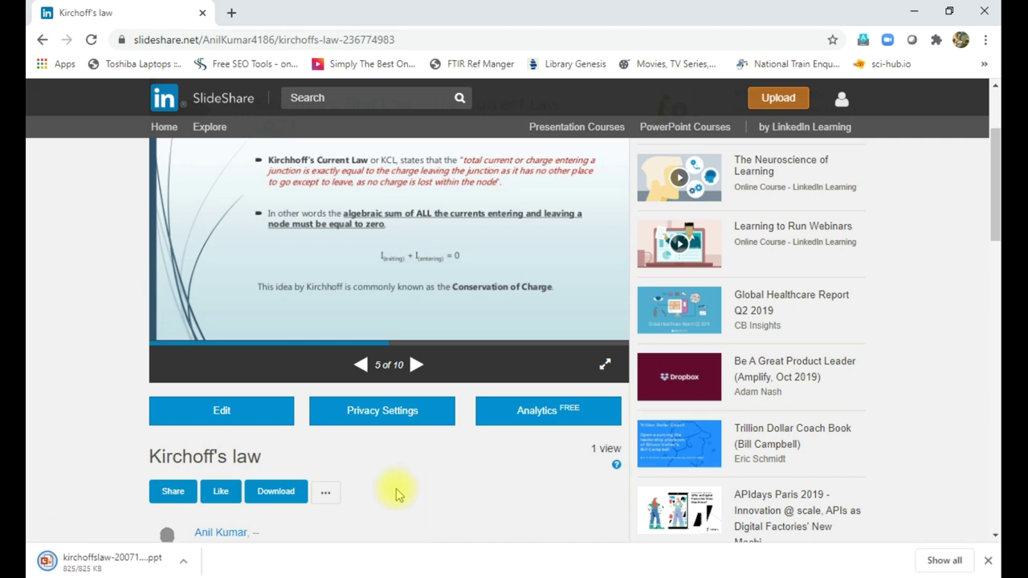
{"action": "scroll", "coordinate": [396, 494], "scroll_direction": "up", "scroll_amount": 2}
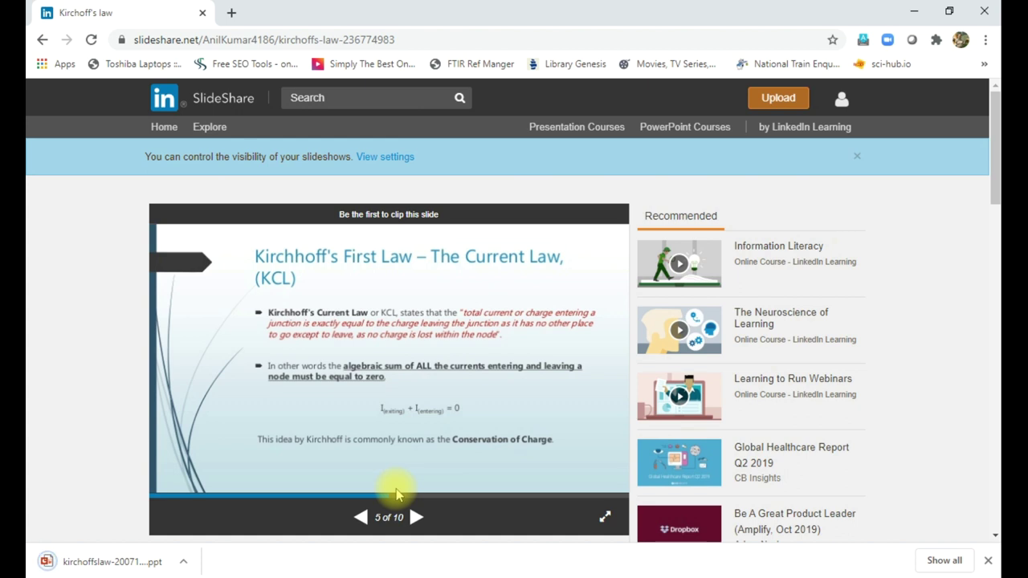